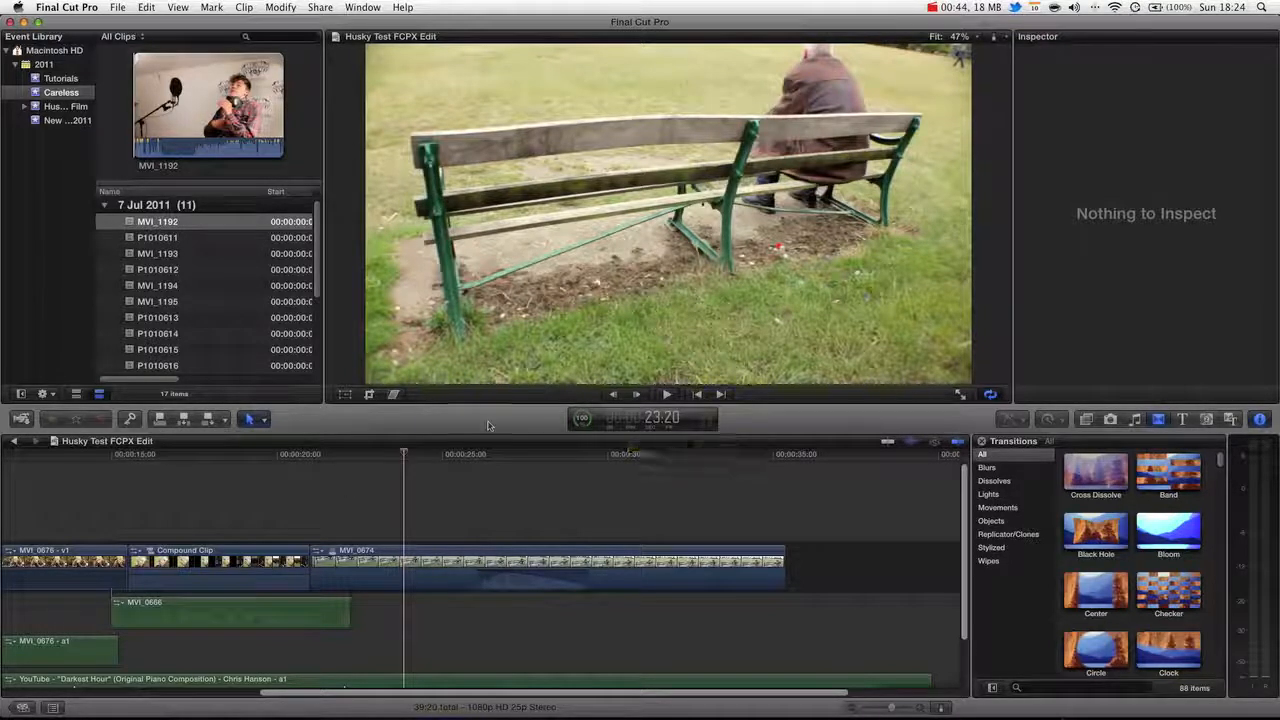
Enlarge the timeline area and move the playhead back to 21:05, near the start of clip MVI_0674.
left_click_drag(522, 405, 523, 364)
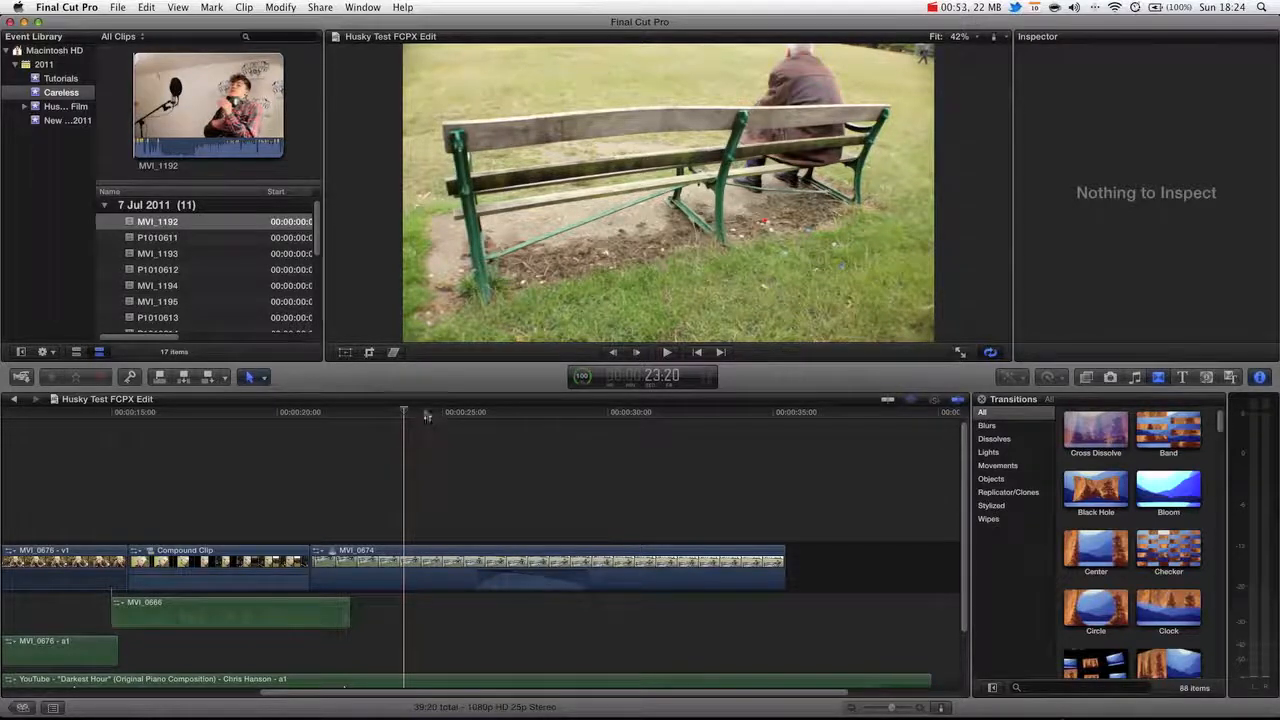
left_click_drag(369, 414, 320, 414)
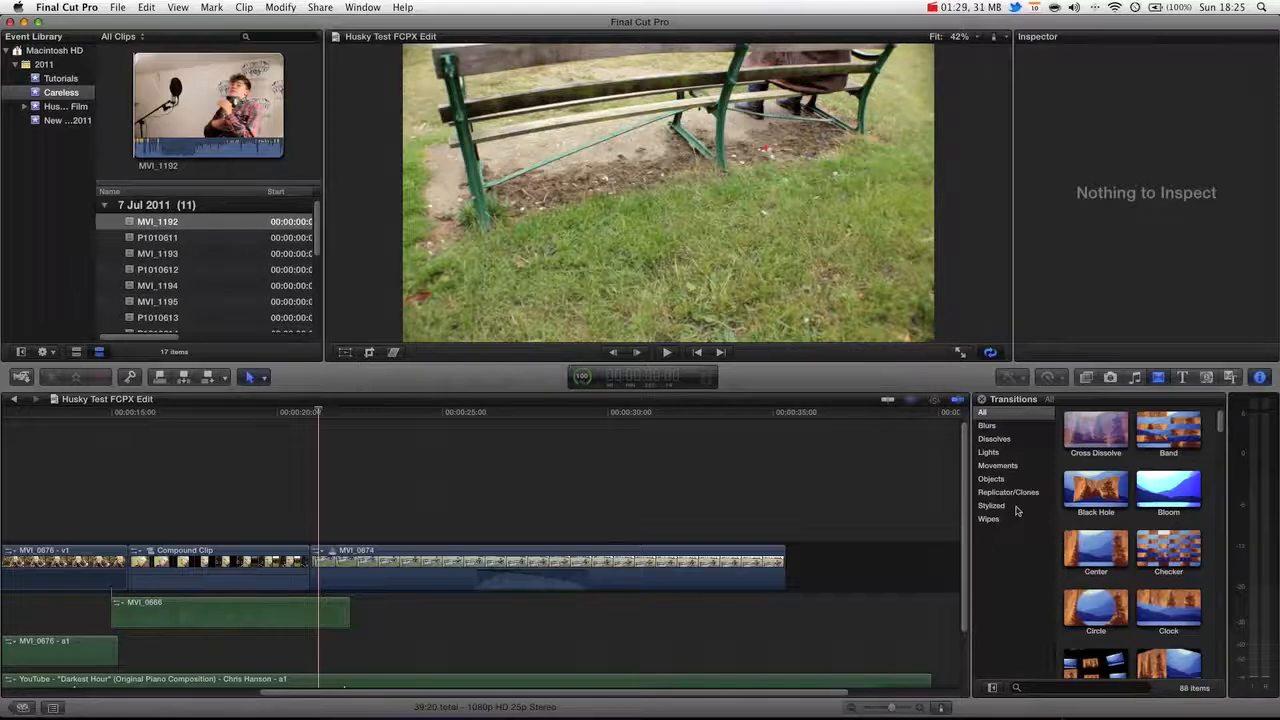
Browse the full collection of titles, including the Build In/Out and Bumper/Opener categories.
left_click(1180, 379)
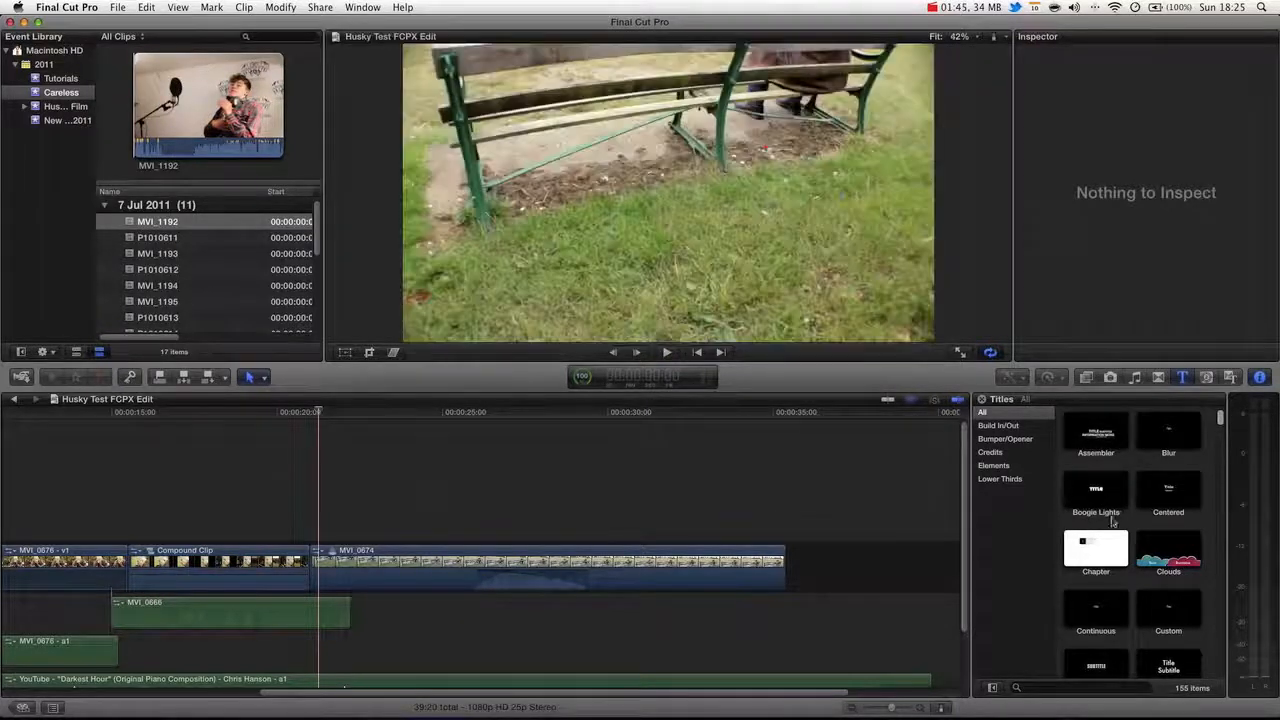
left_click_drag(1220, 418, 1212, 455)
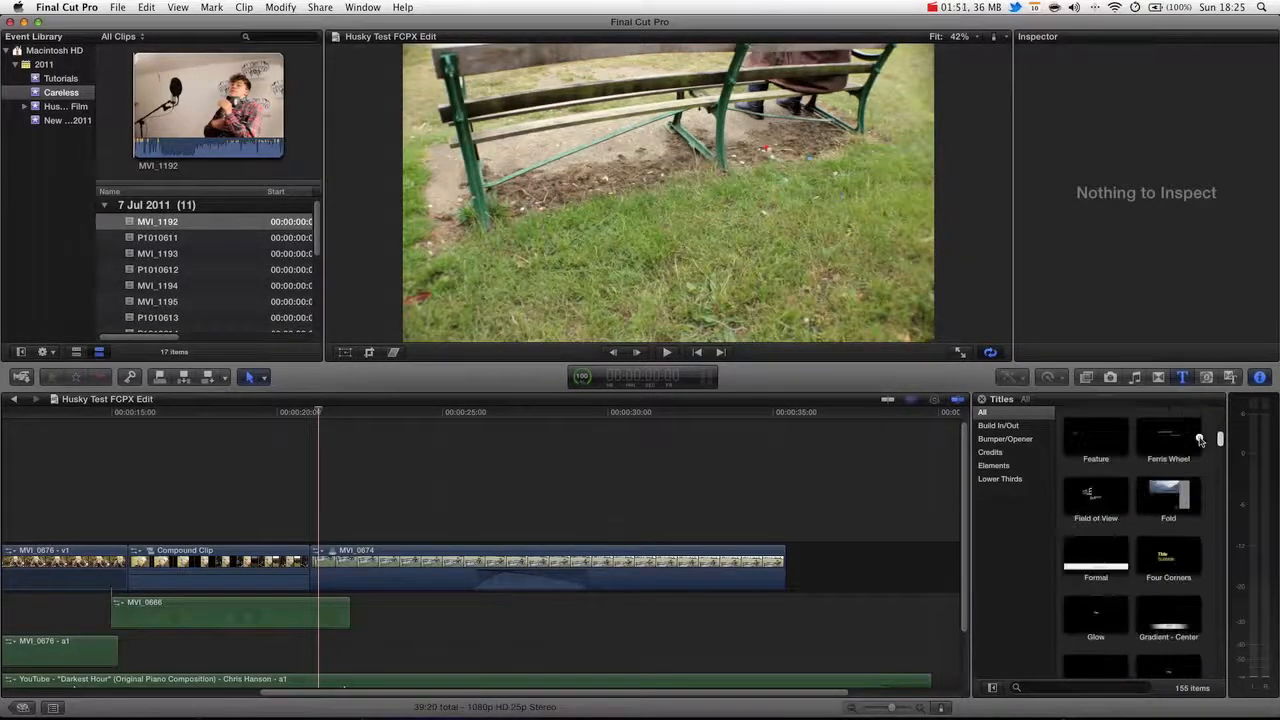
scroll(1186, 450, "down", 5)
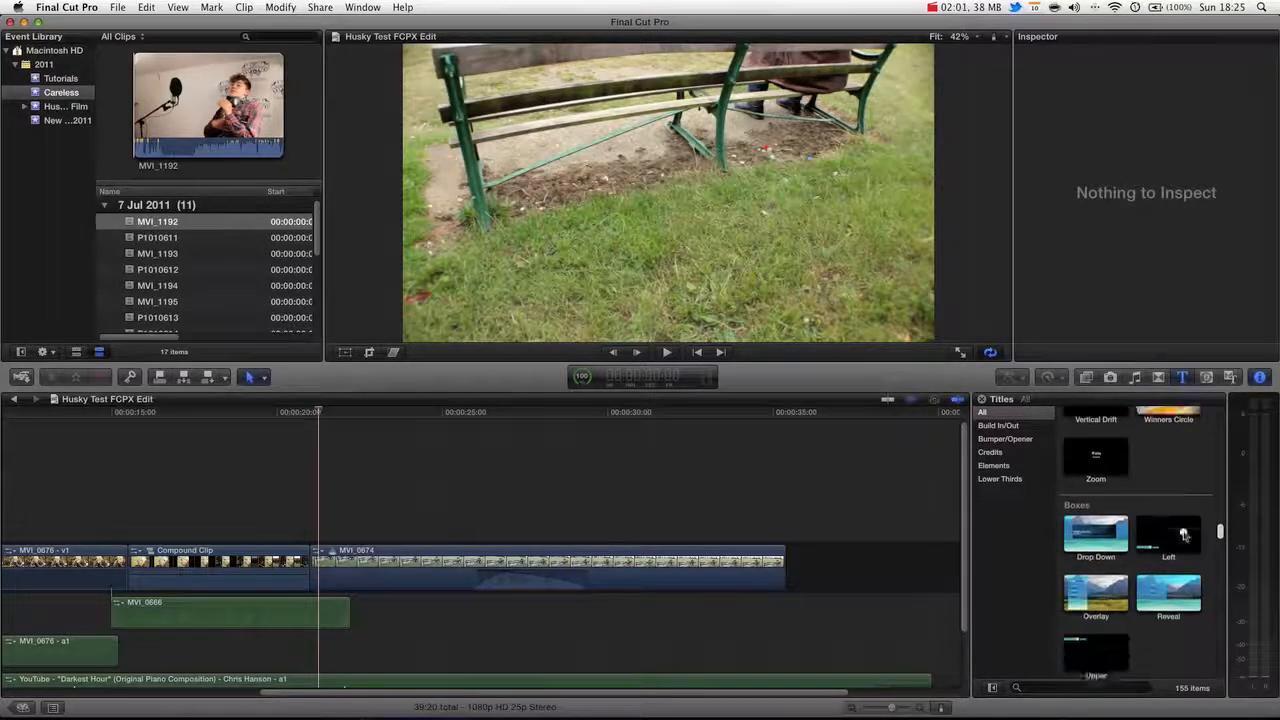
scroll(1184, 535, "down", 5)
scroll(1184, 565, "down", 1)
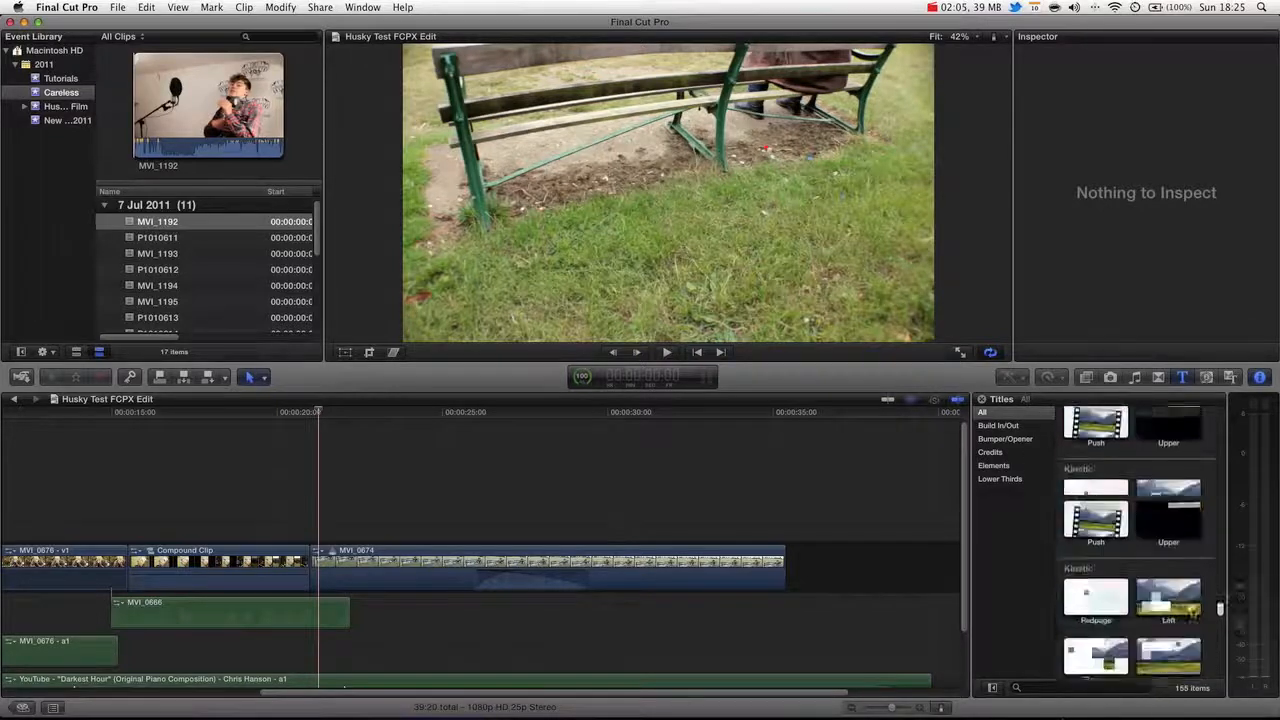
scroll(1186, 440, "up", 10)
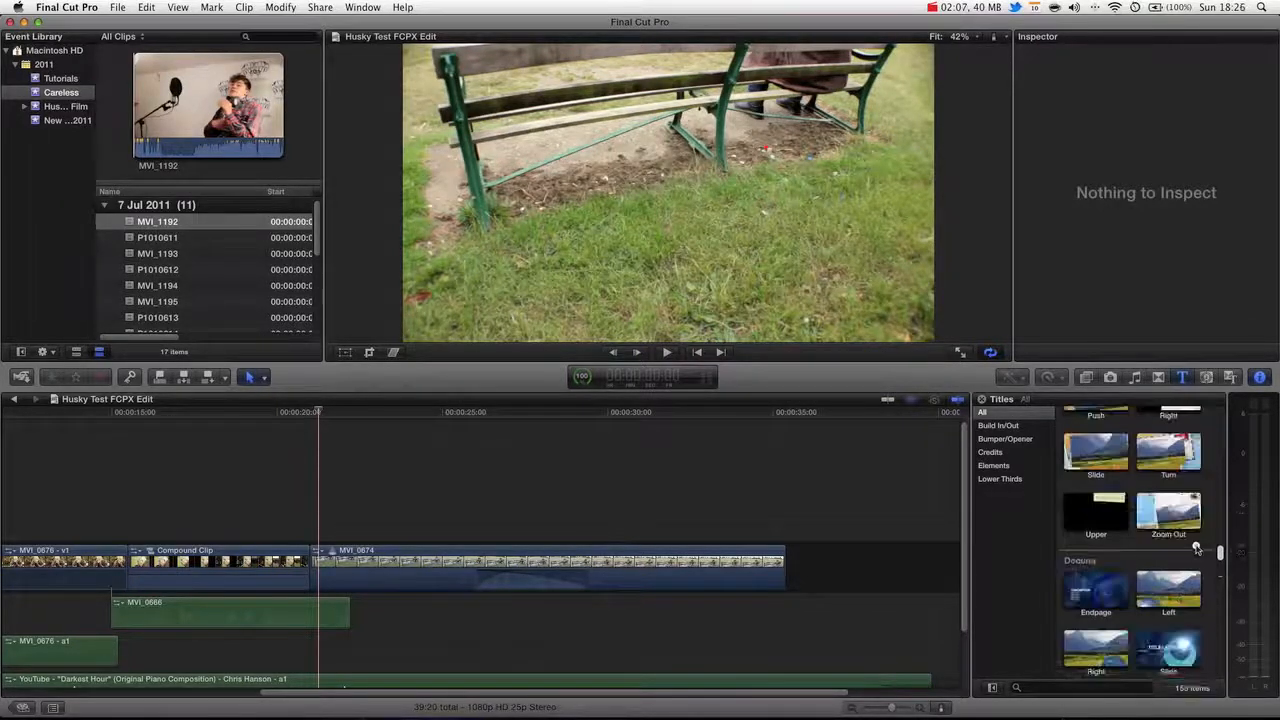
scroll(1186, 440, "up", 5)
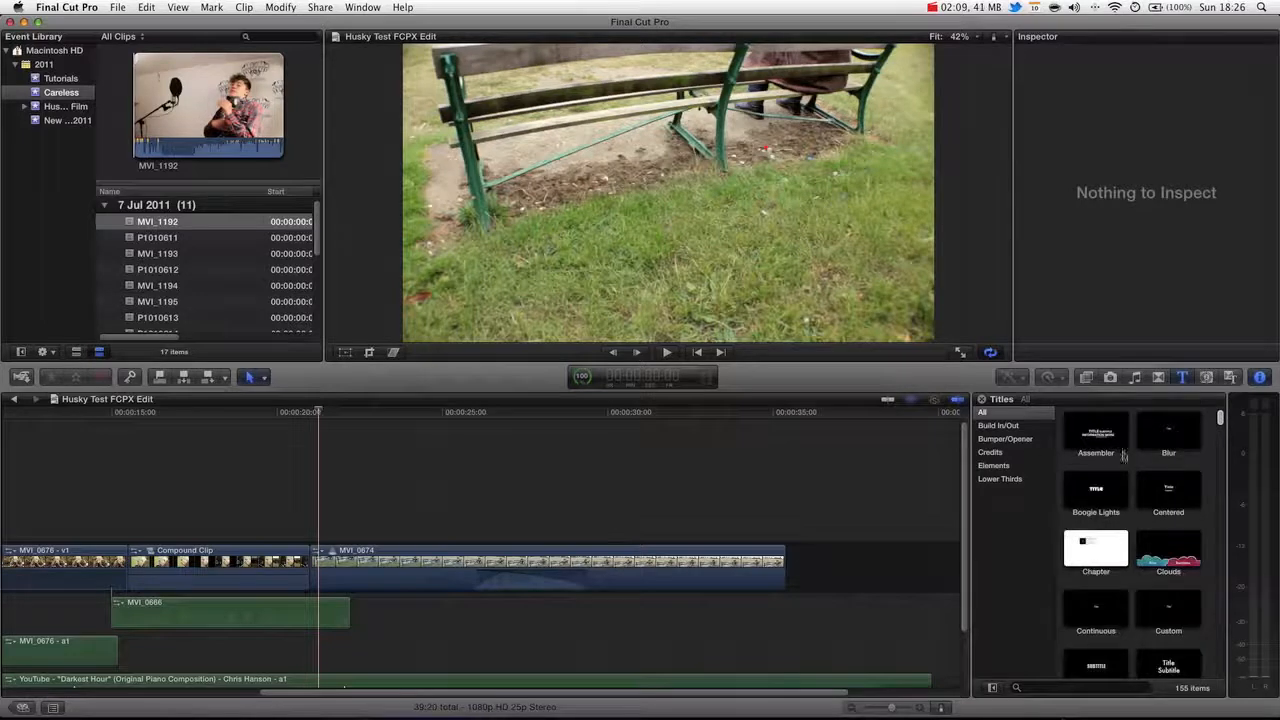
left_click(994, 427)
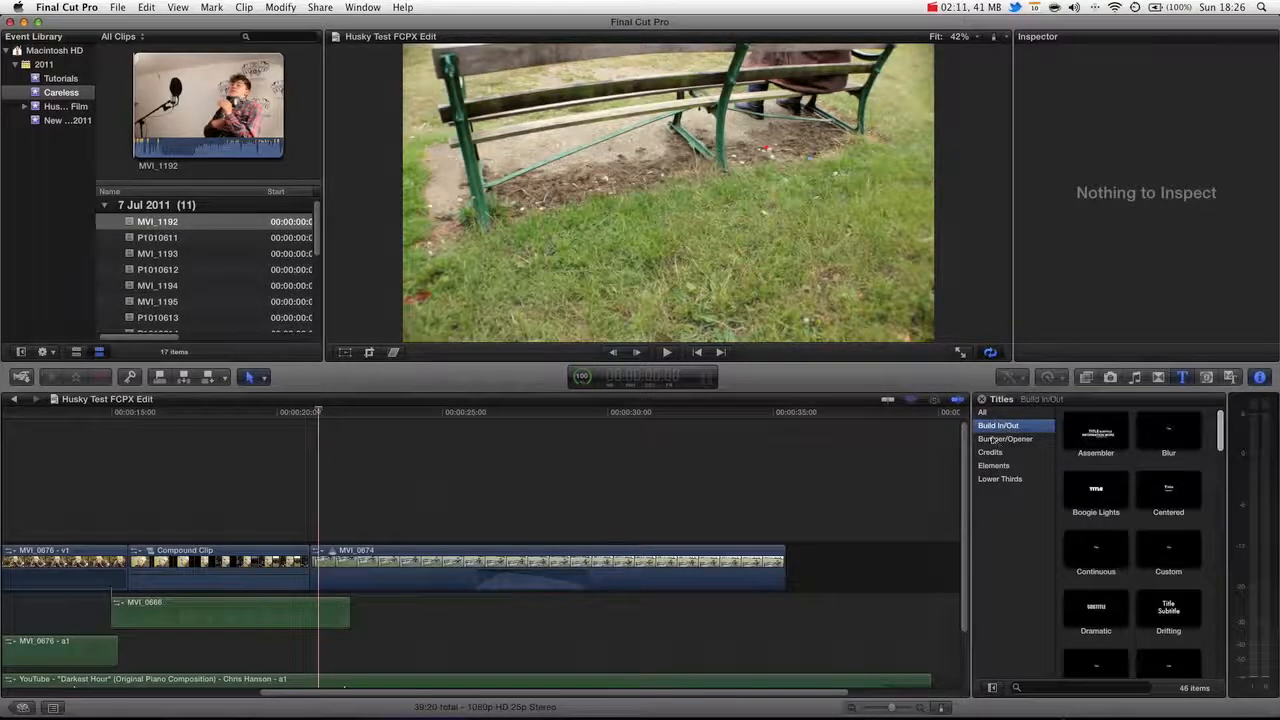
left_click(1003, 440)
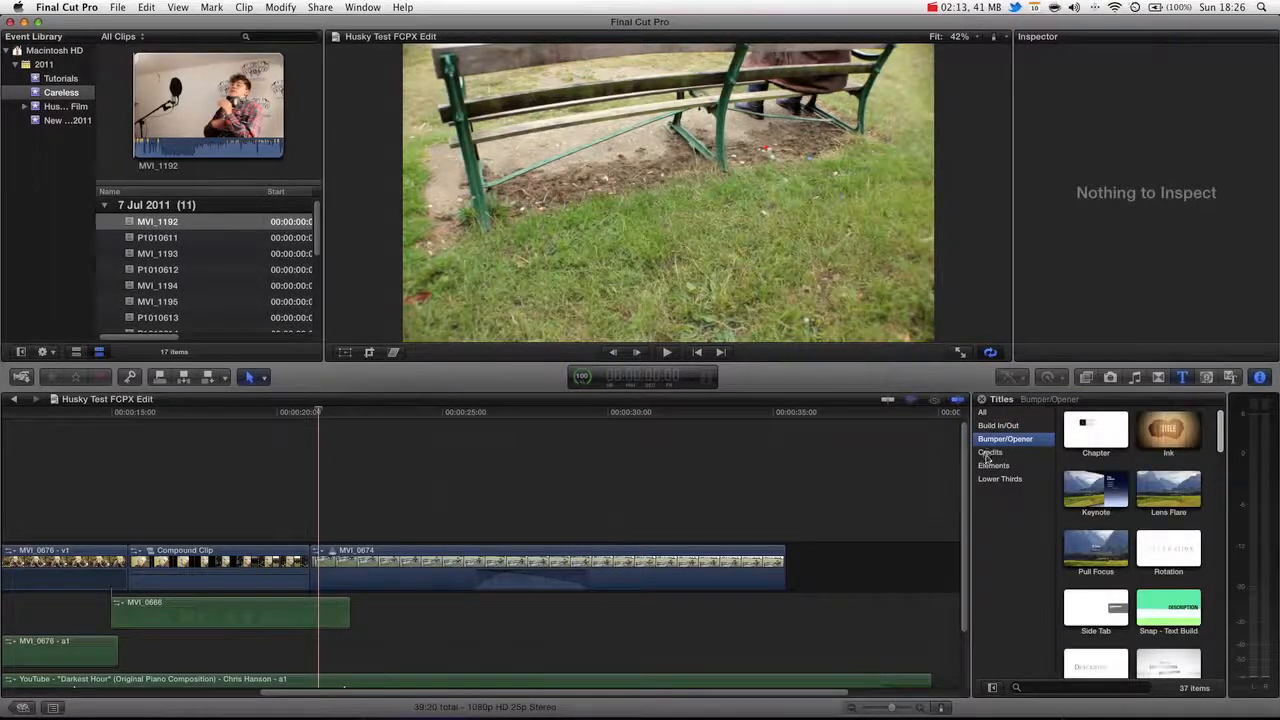
Append the Trailer title from the Credits category after clip MVI_0674 and move the playhead onto it at 37:03.
left_click(989, 453)
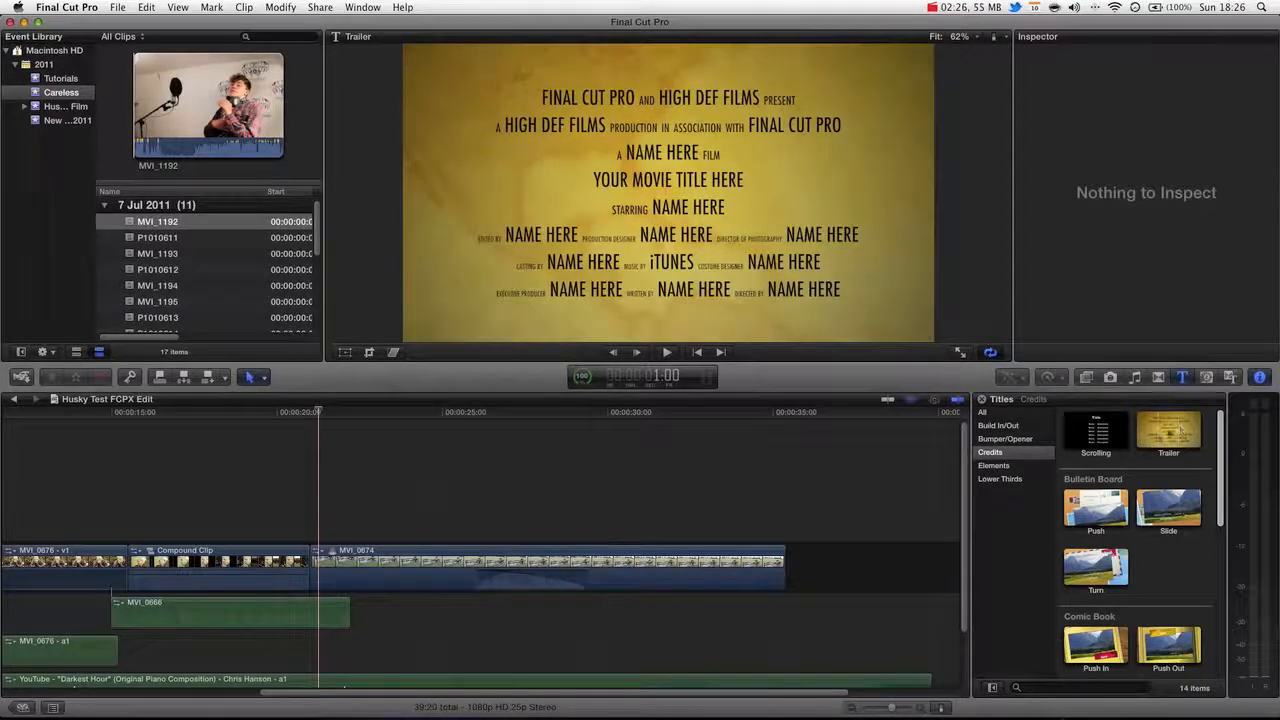
left_click_drag(1168, 435, 798, 568)
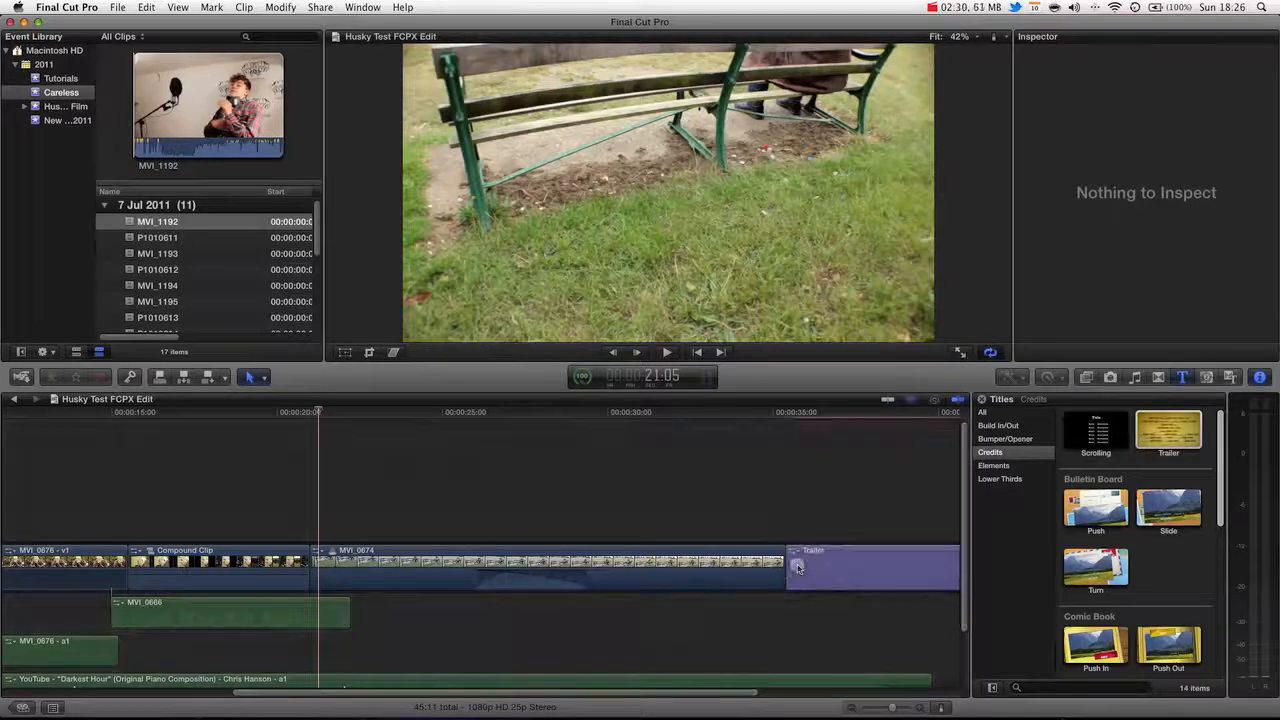
left_click(843, 437)
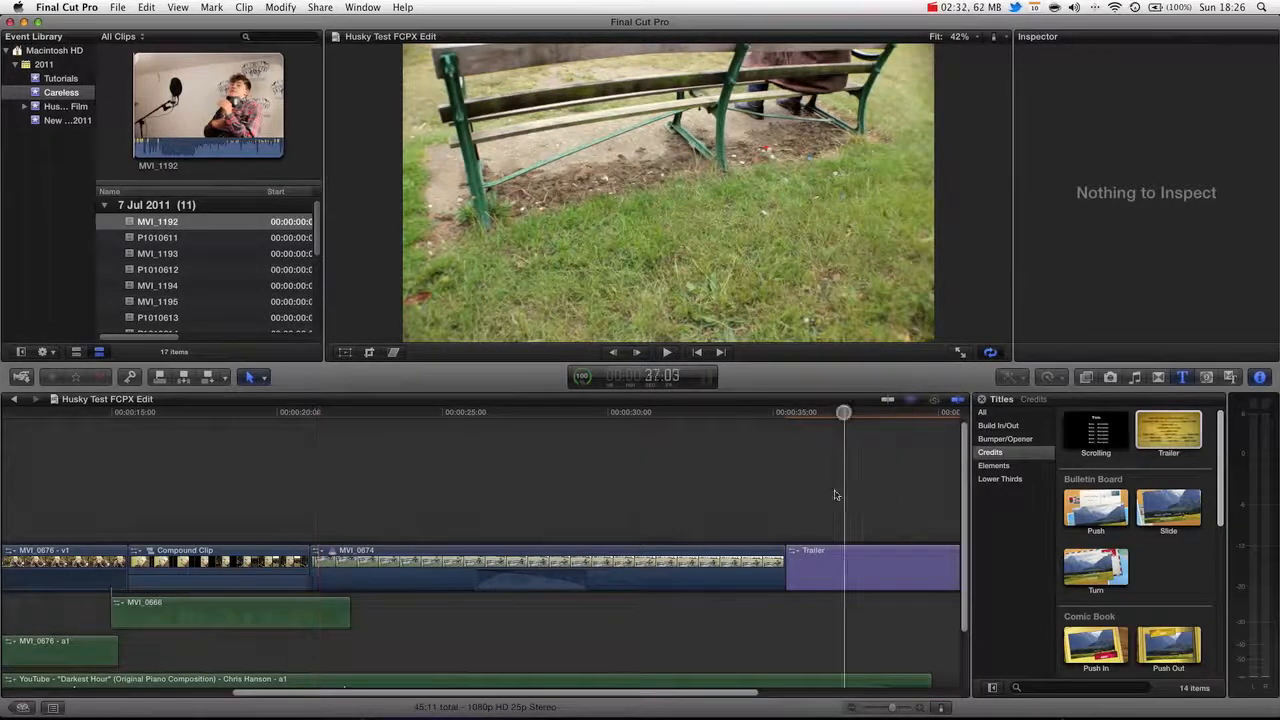
Replace the movie title line in the Trailer credits with "HUSKY".
double_click(691, 289)
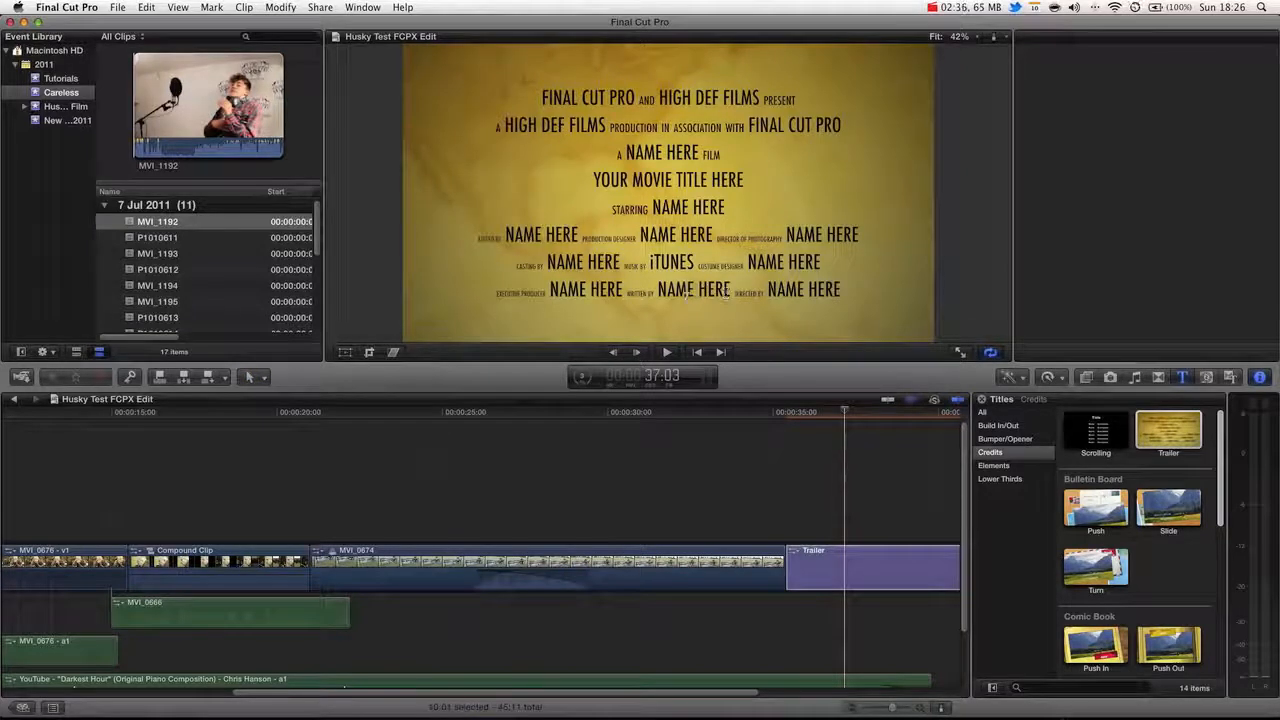
key("super+a")
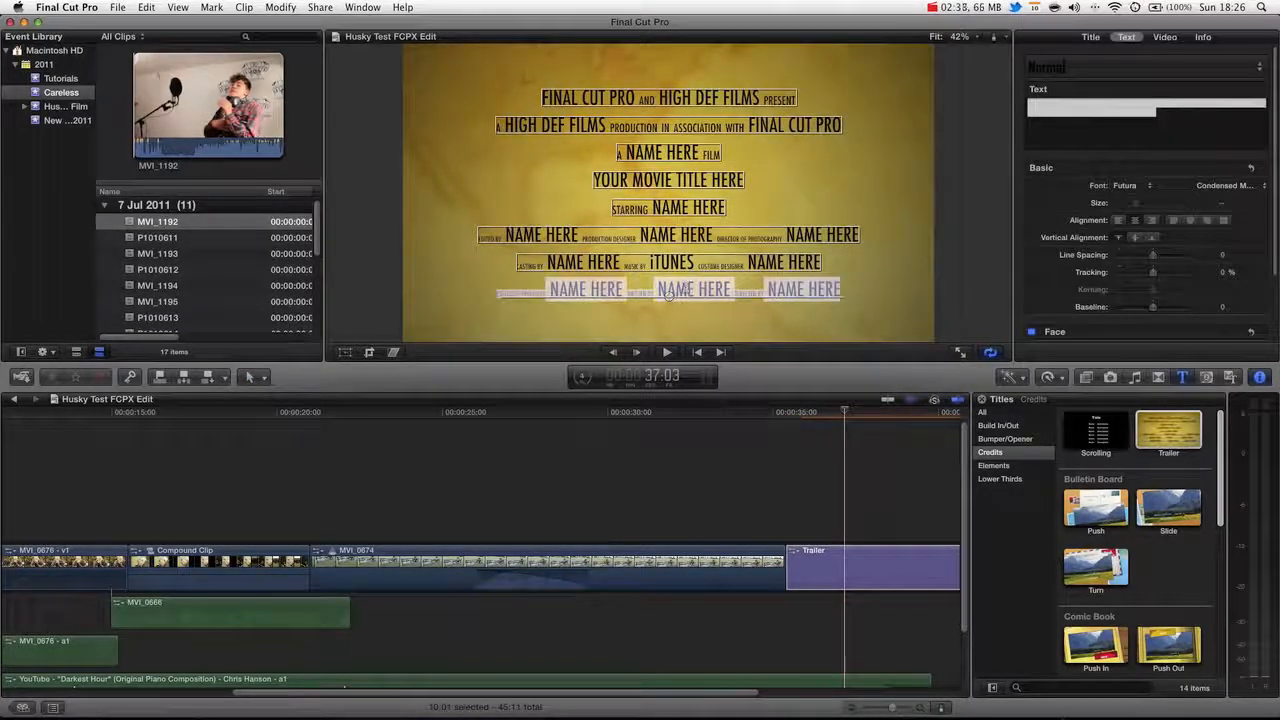
double_click(650, 179)
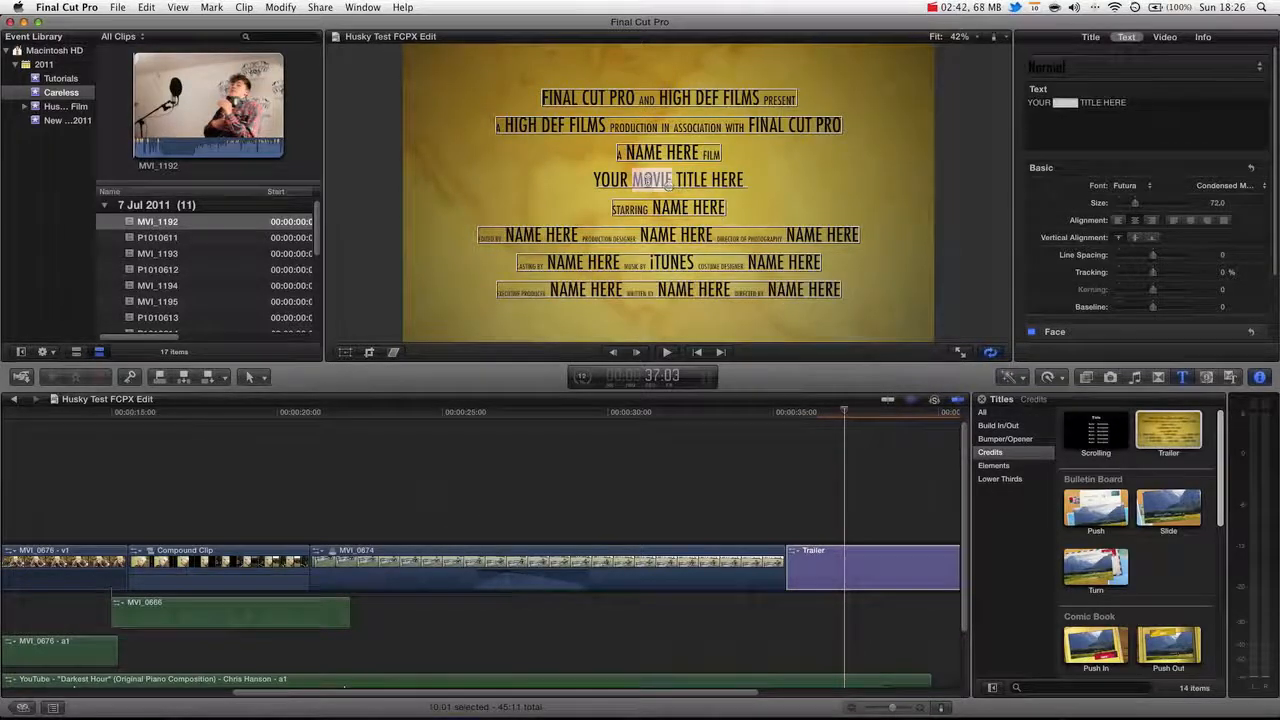
triple_click(669, 185)
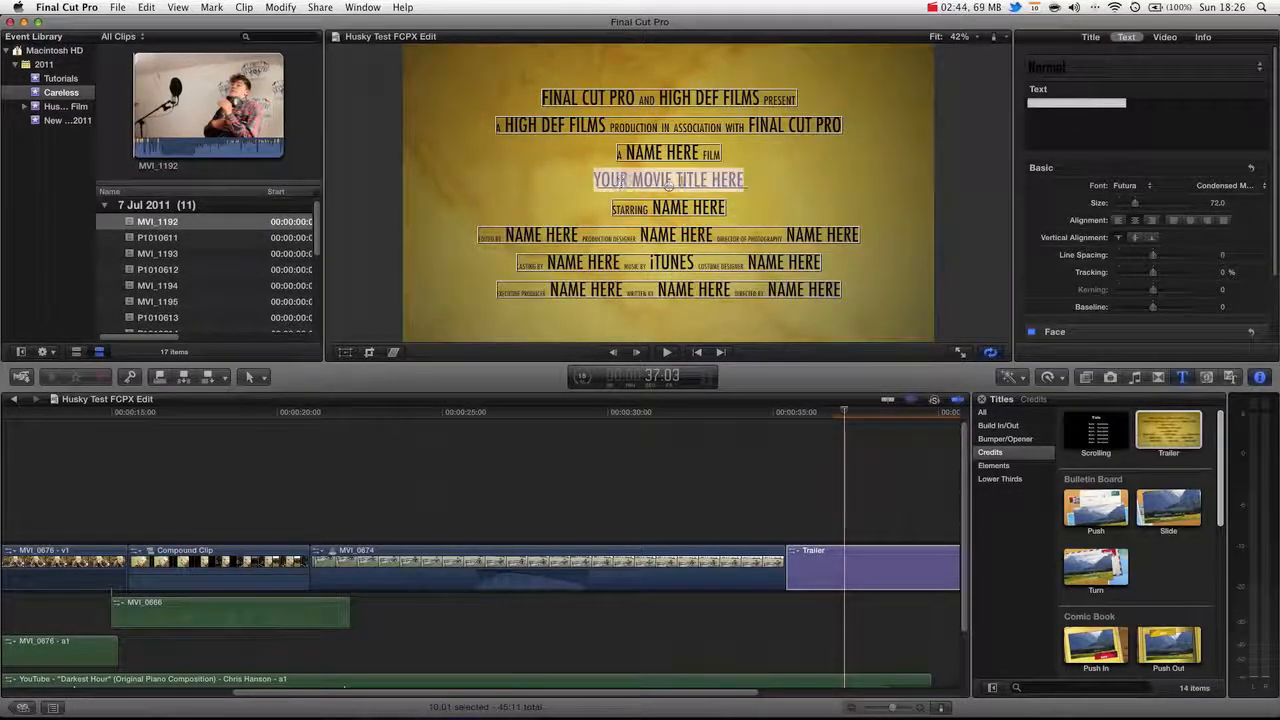
type("Hu")
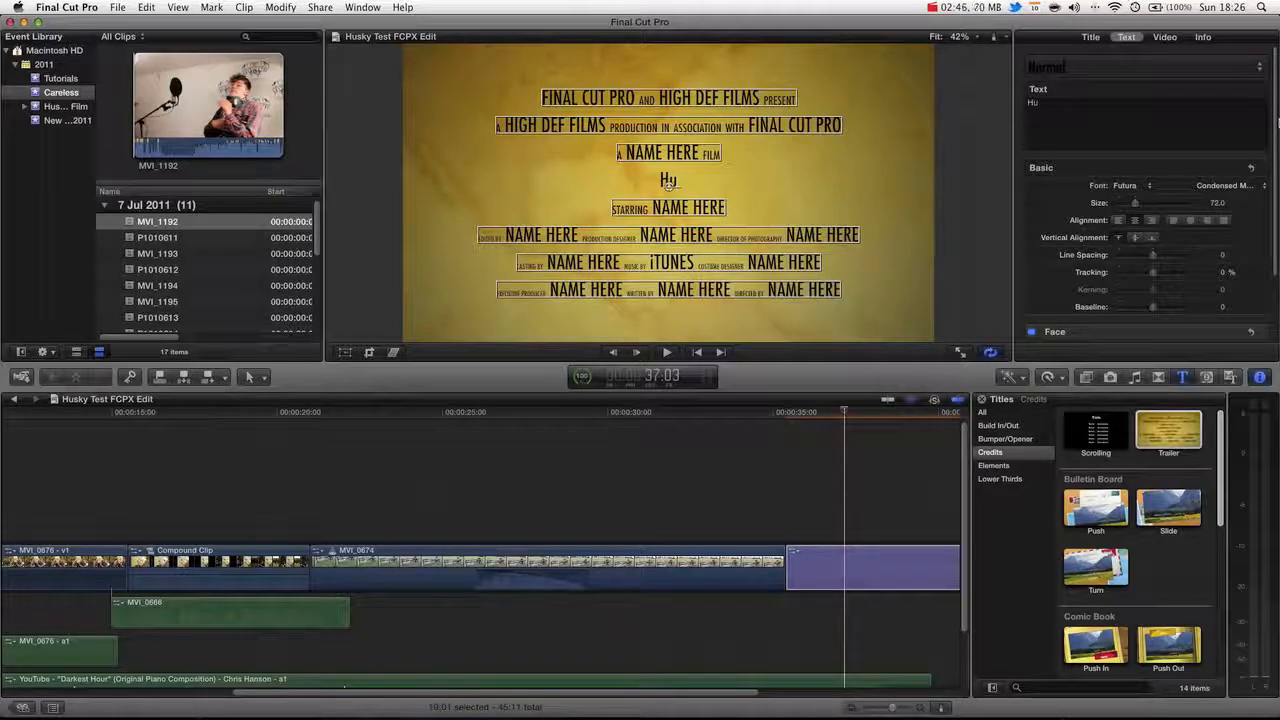
type("SKY")
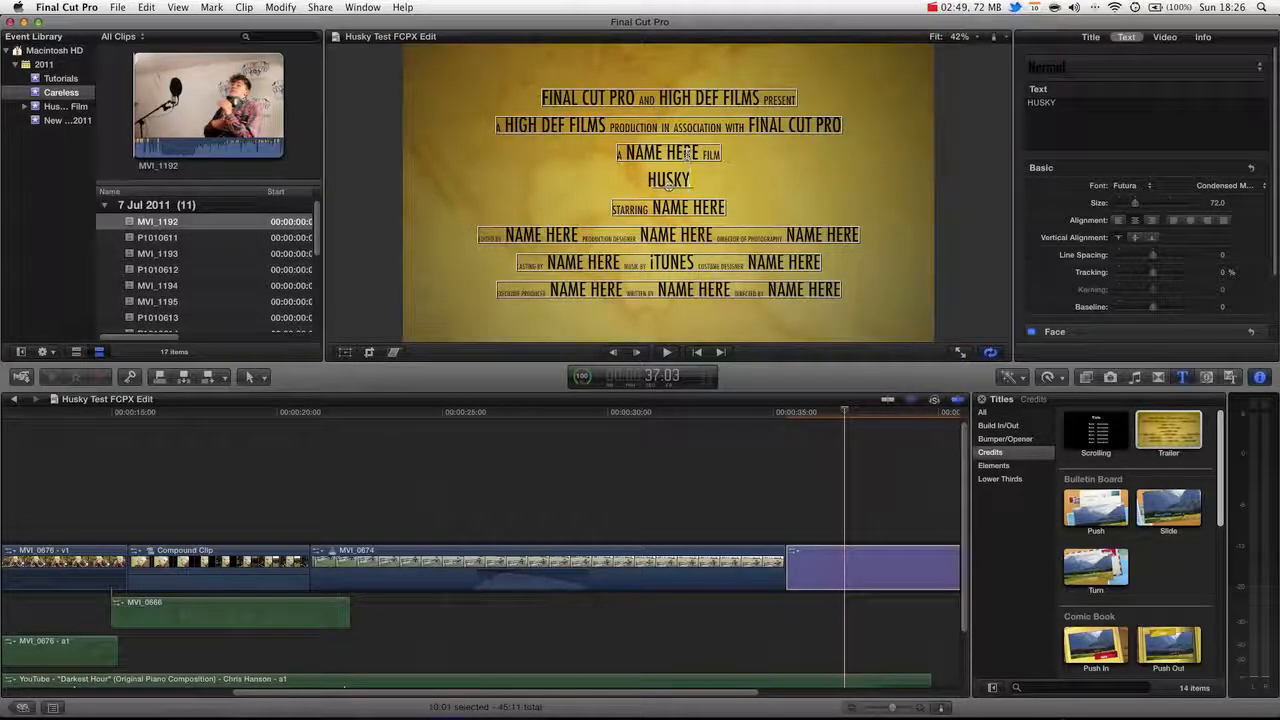
Replace the name placeholder in the credits' "A ... FILM" line with the filmmaker's full name and play back the result.
double_click(686, 153)
left_click(702, 153)
left_click_drag(702, 152, 629, 155)
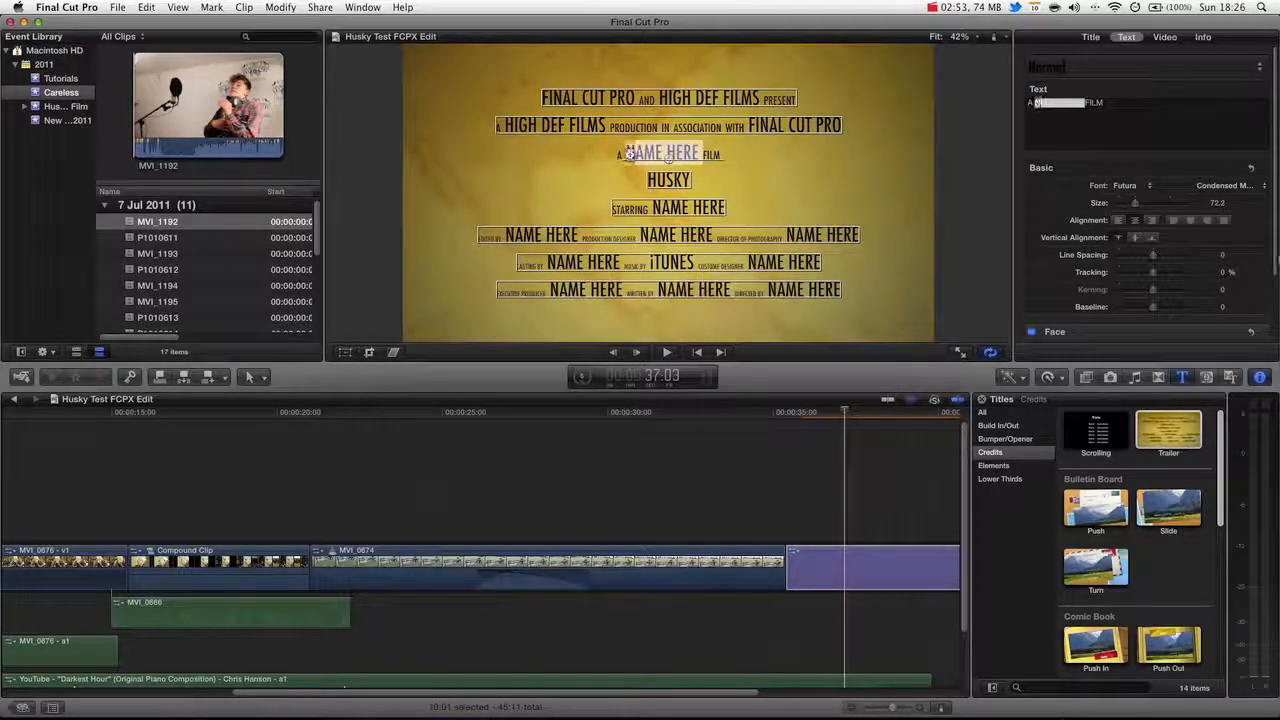
type("DAN ALLEN")
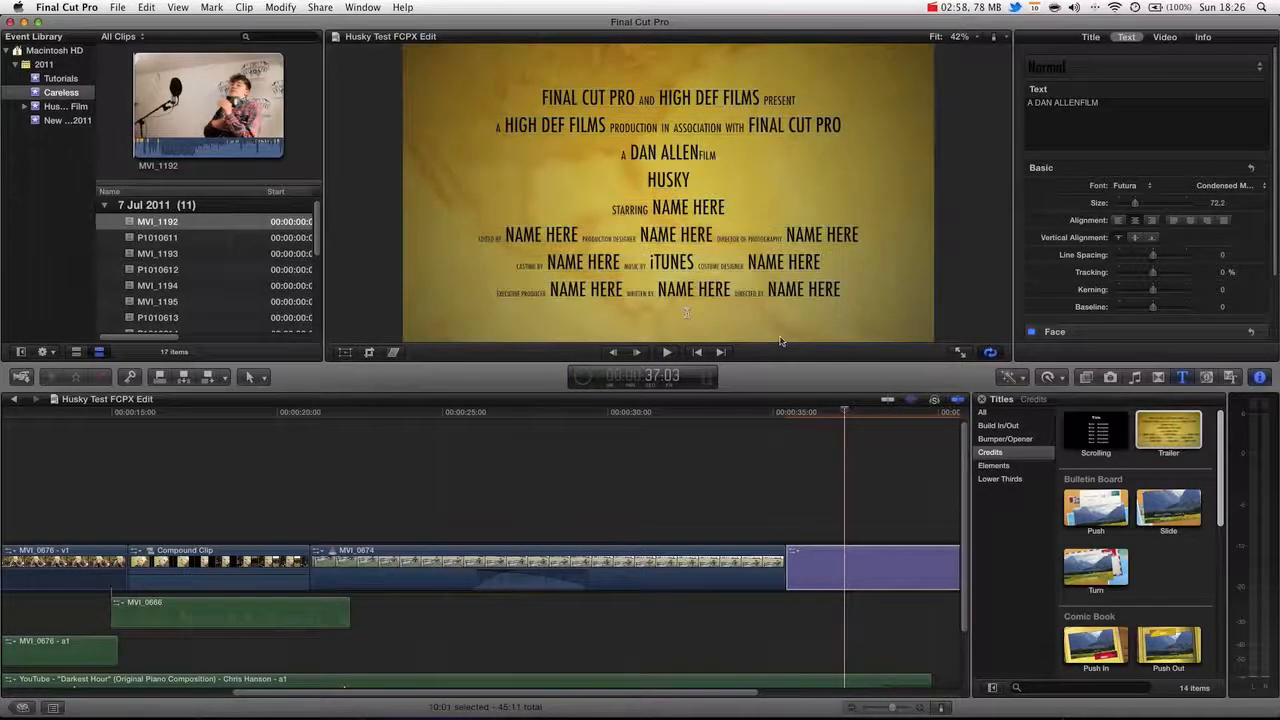
key("Escape")
key("space")
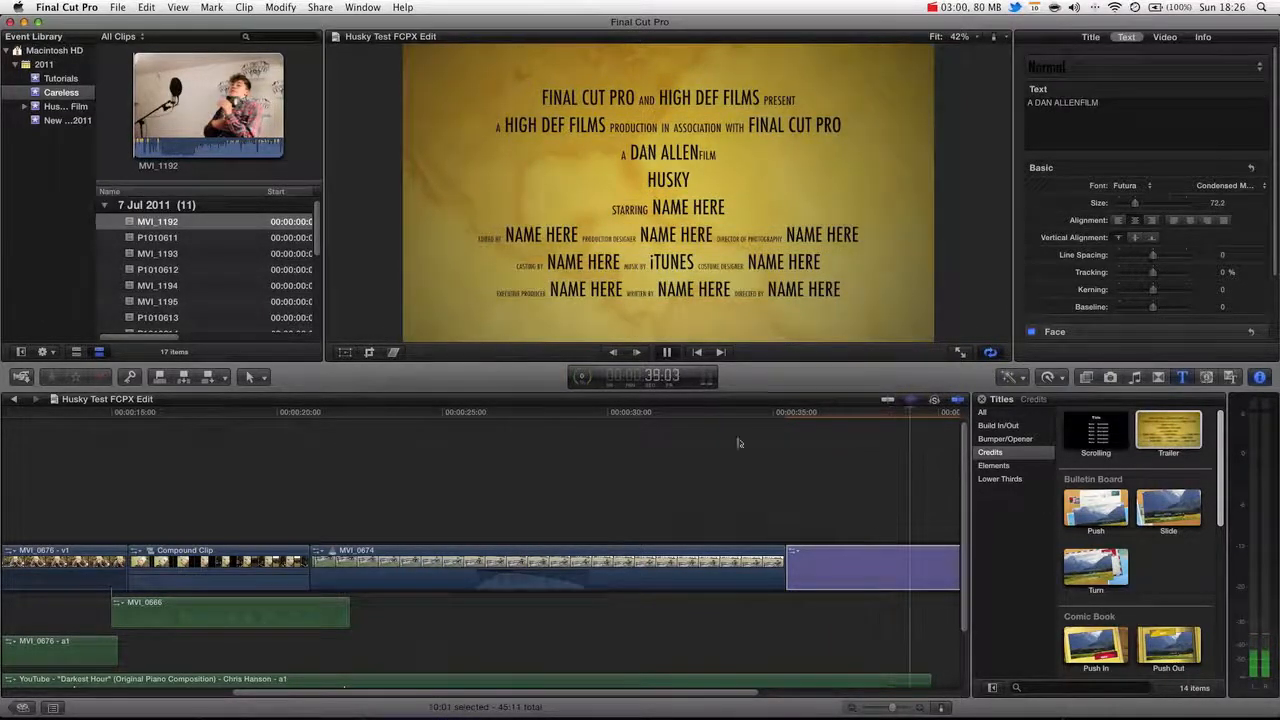
key("space")
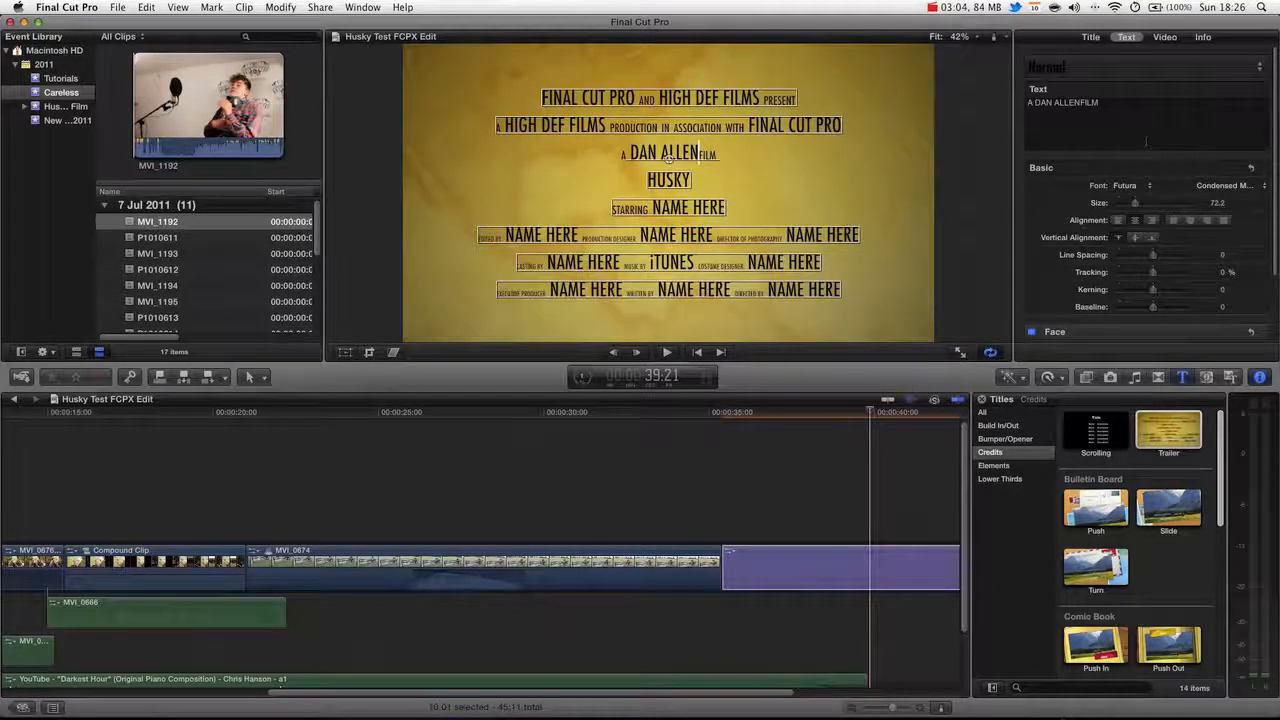
Review the credits' text formatting settings and look through the titles in the Credits and All categories.
scroll(1261, 185, "down", 3)
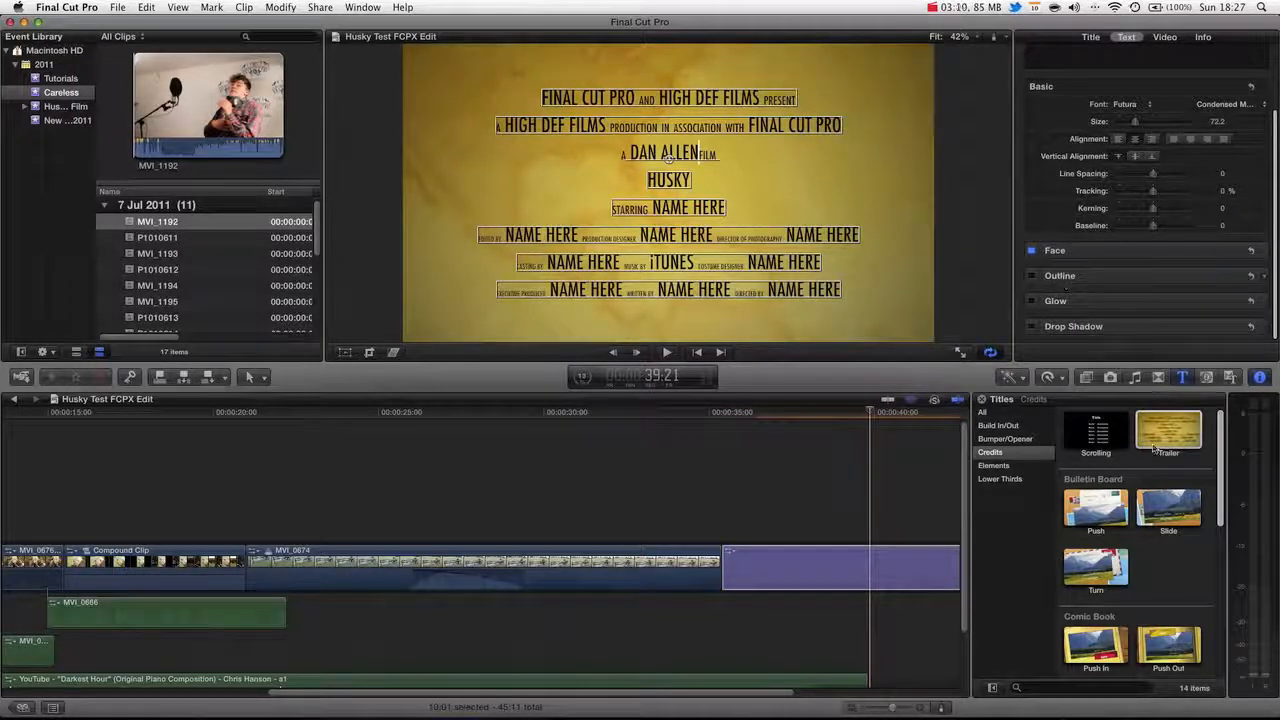
scroll(1110, 442, "down", 3)
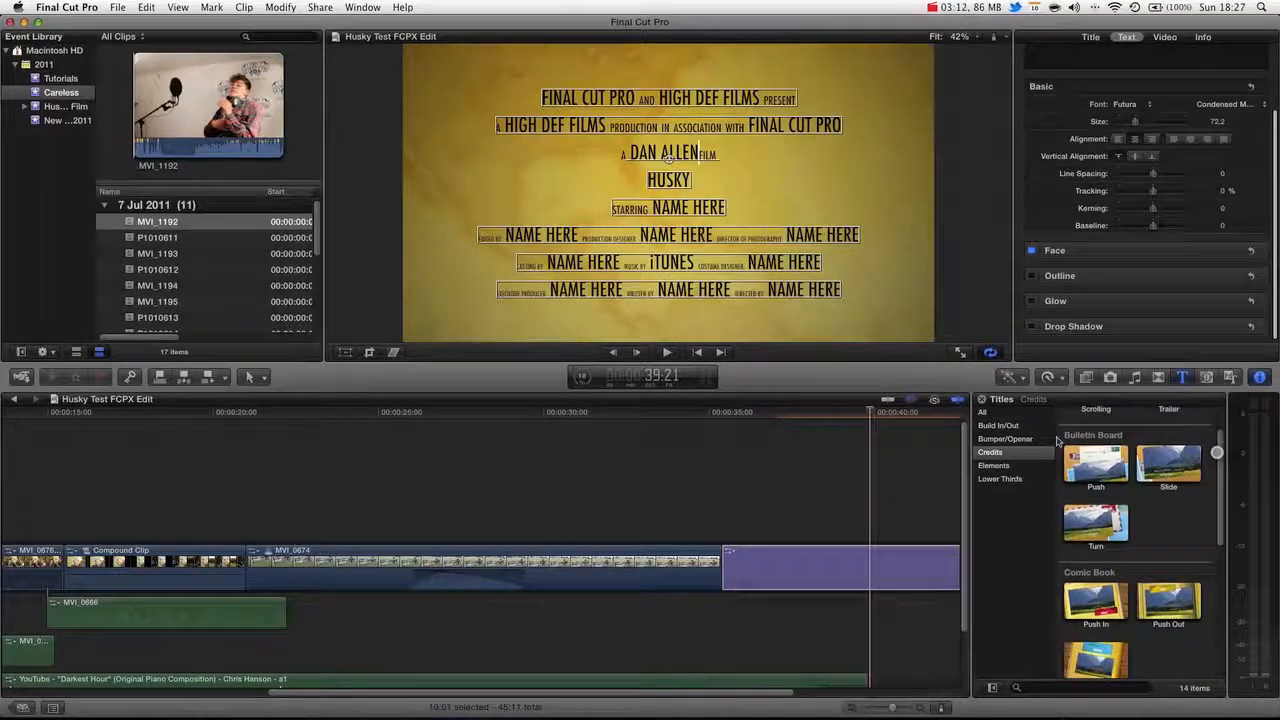
left_click(1005, 413)
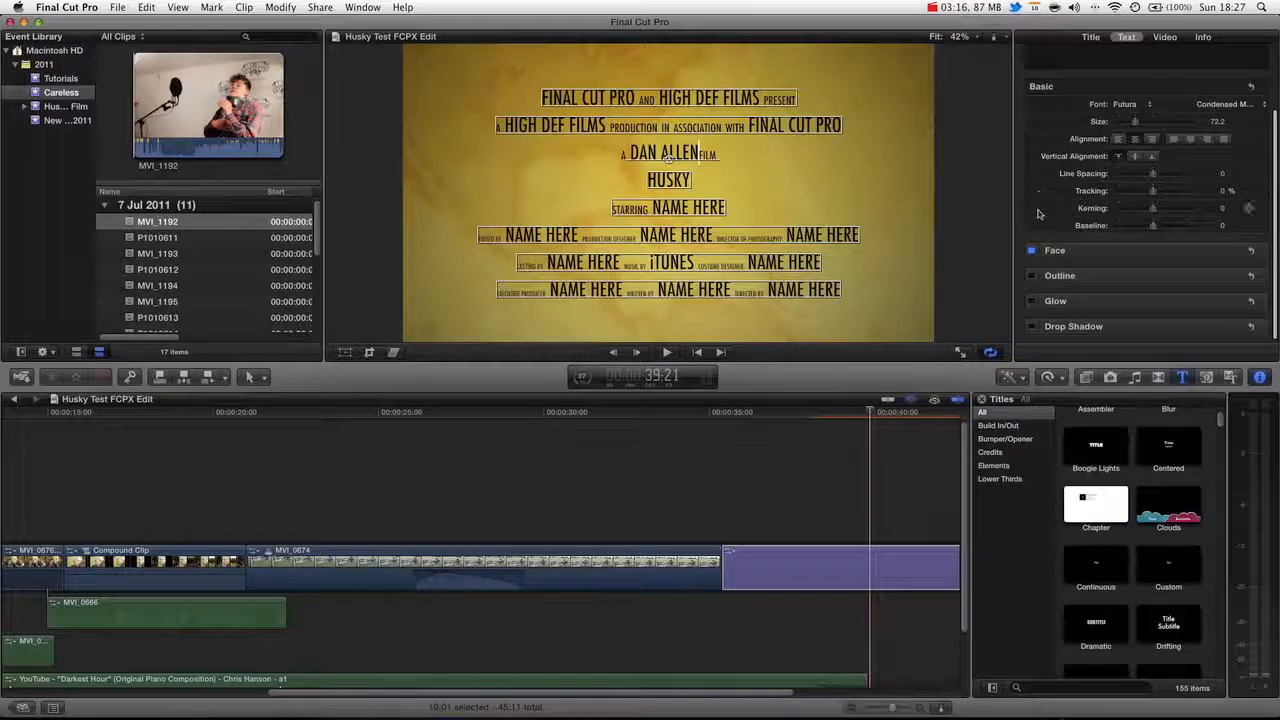
scroll(1043, 170, "up", 4)
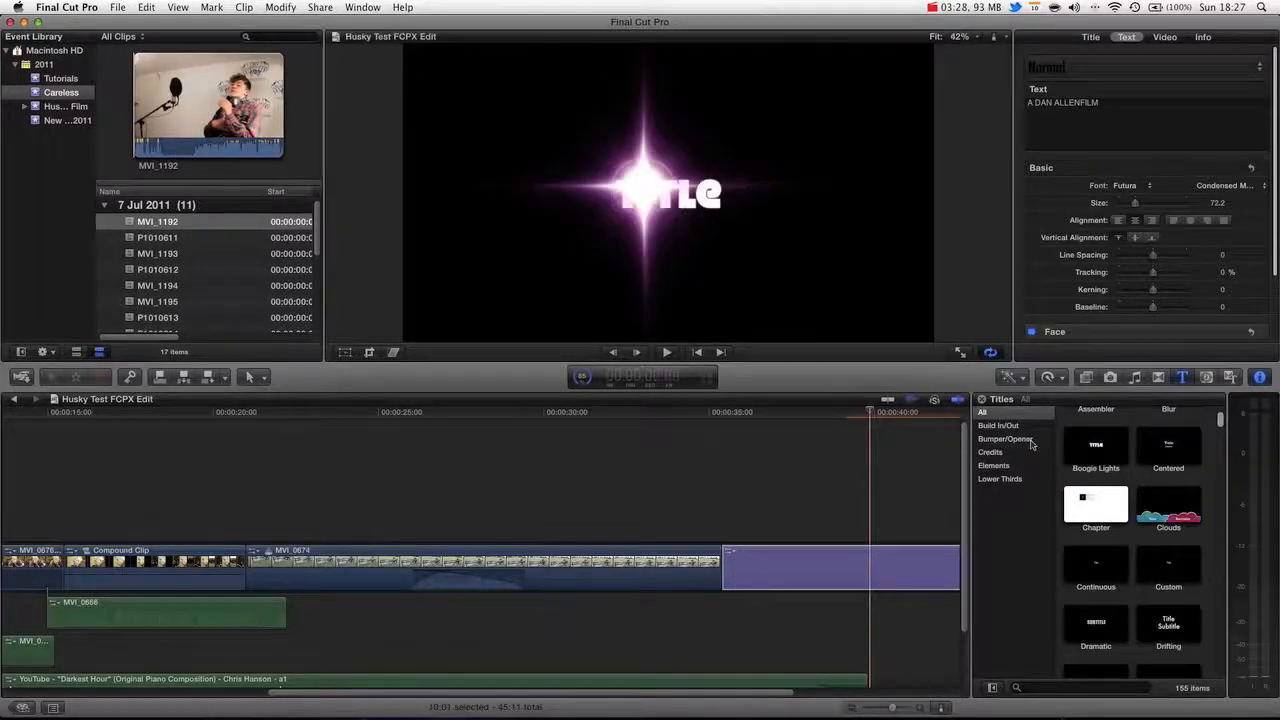
Try placing the credits title above the main storyline so it overlaps the end of MVI_0674, and check it at 34:00.
left_click(586, 413)
left_click_drag(546, 417, 606, 424)
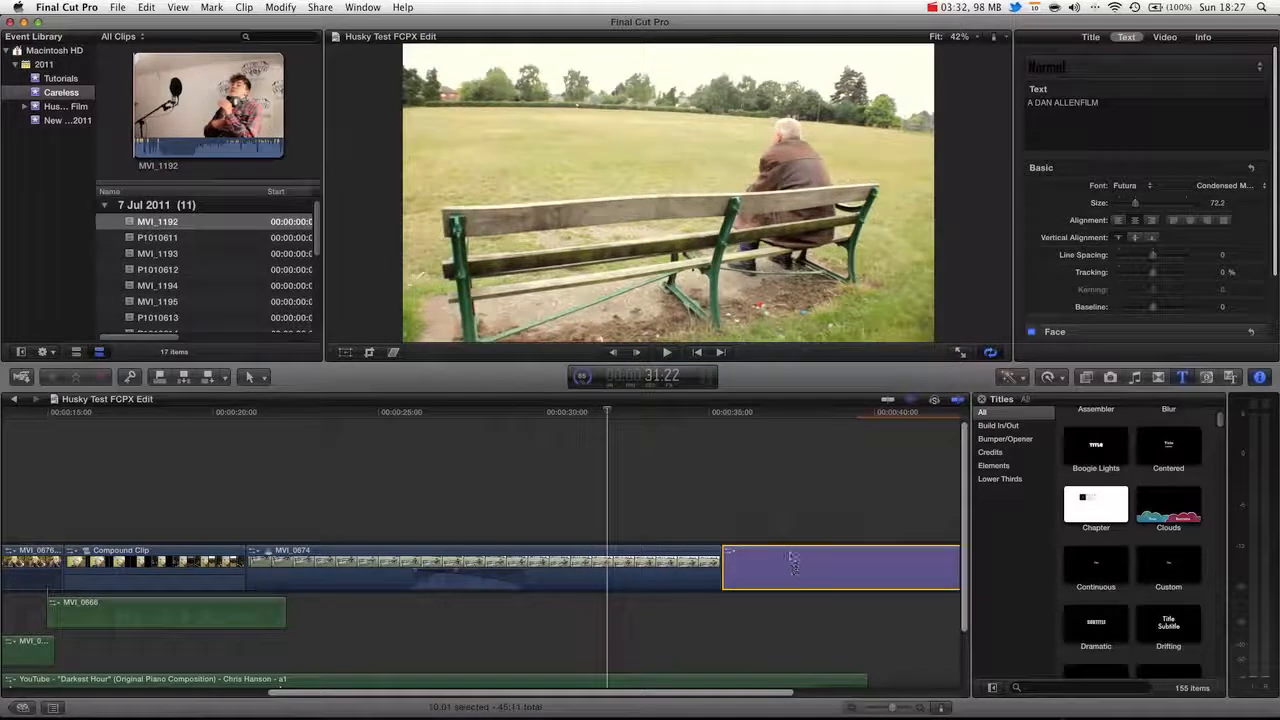
left_click_drag(783, 423, 712, 528)
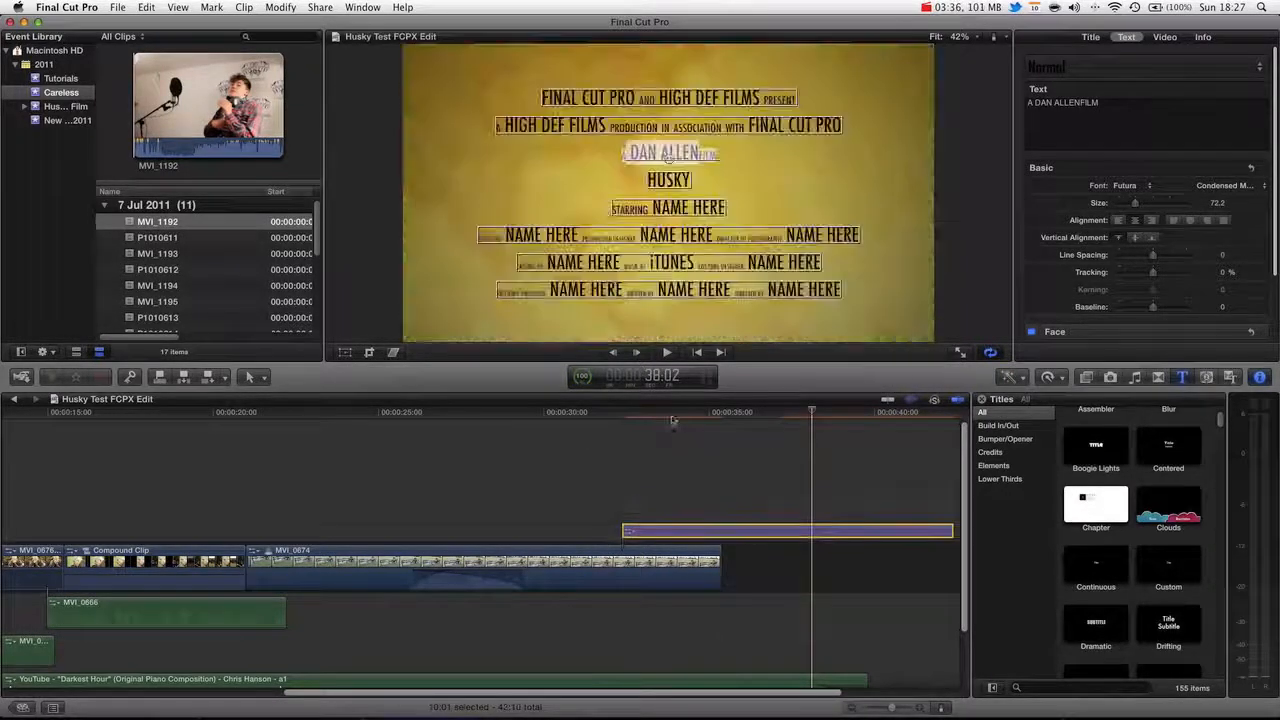
left_click(676, 414)
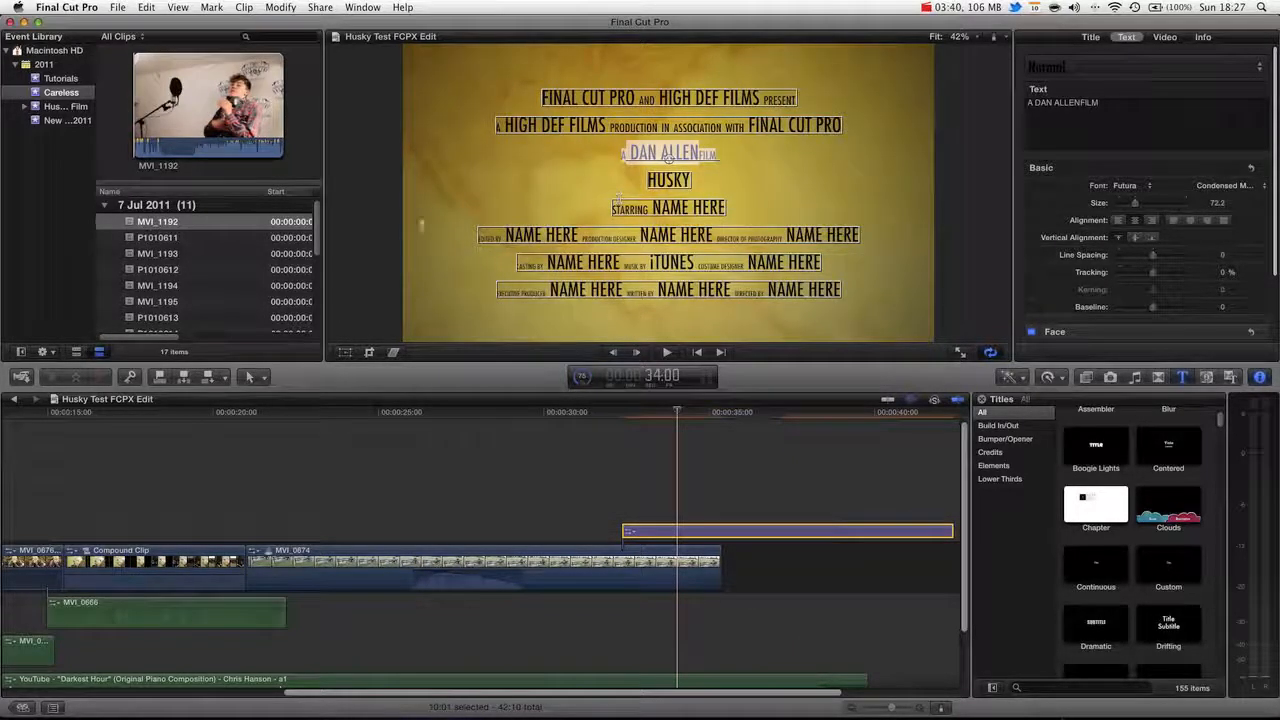
left_click_drag(800, 532, 883, 575)
Add the Boogie Lights title above the end of clip MVI_0674 at about 33 seconds, overlapping the start of the credits.
left_click(1087, 484)
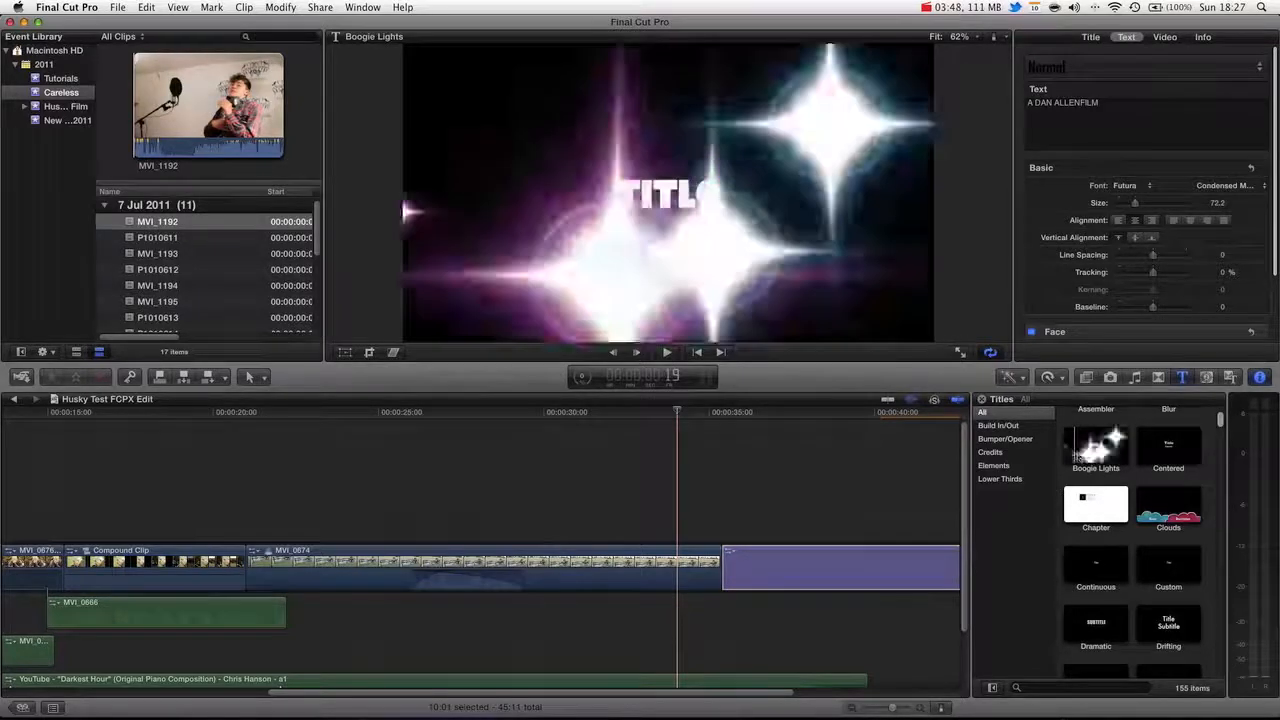
left_click_drag(1085, 453, 647, 512)
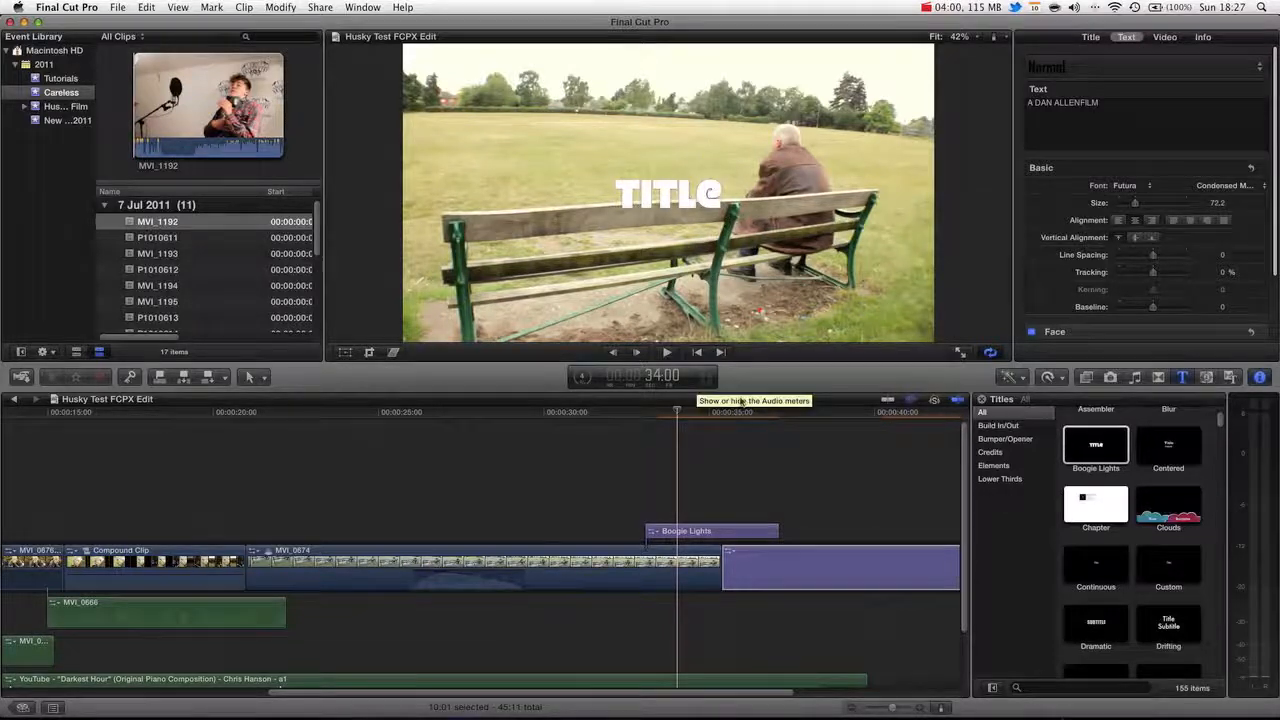
Open the Boogie Lights title's text for editing at 35:10 and move the playhead back to 33:15 to view its animation.
left_click(808, 566)
left_click(716, 412)
left_click(724, 531)
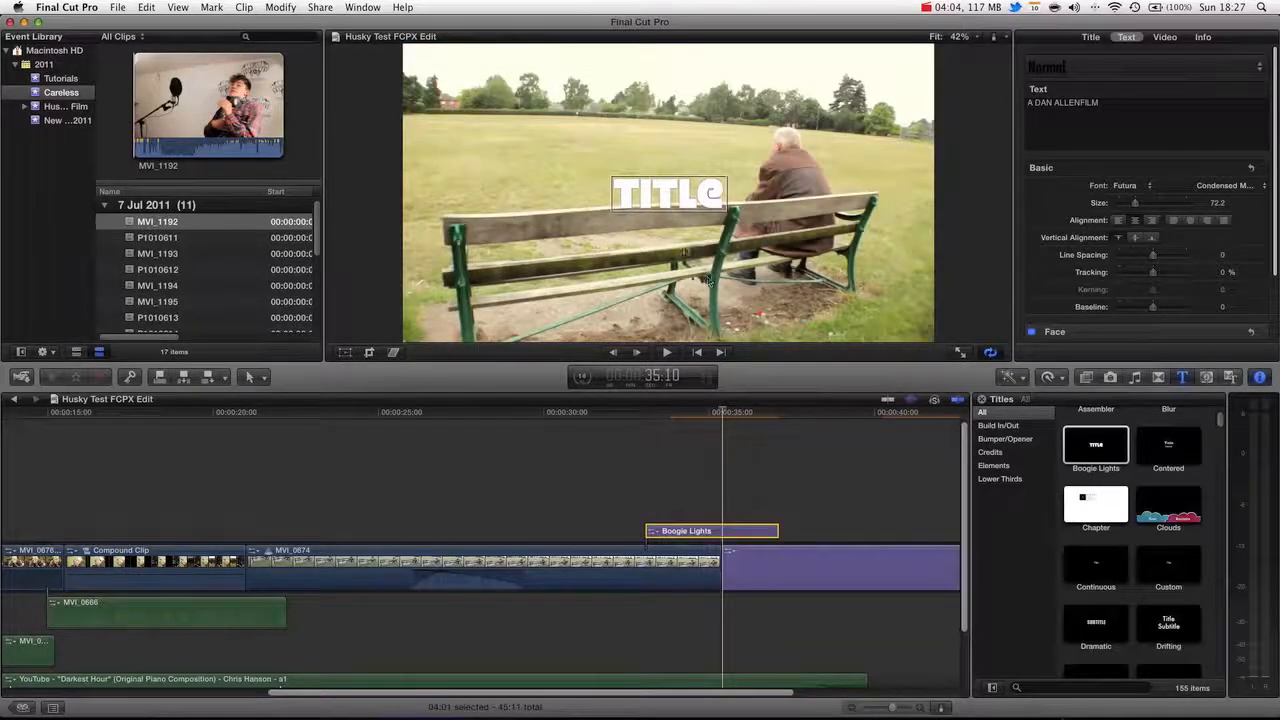
key("shift+Right")
double_click(677, 201)
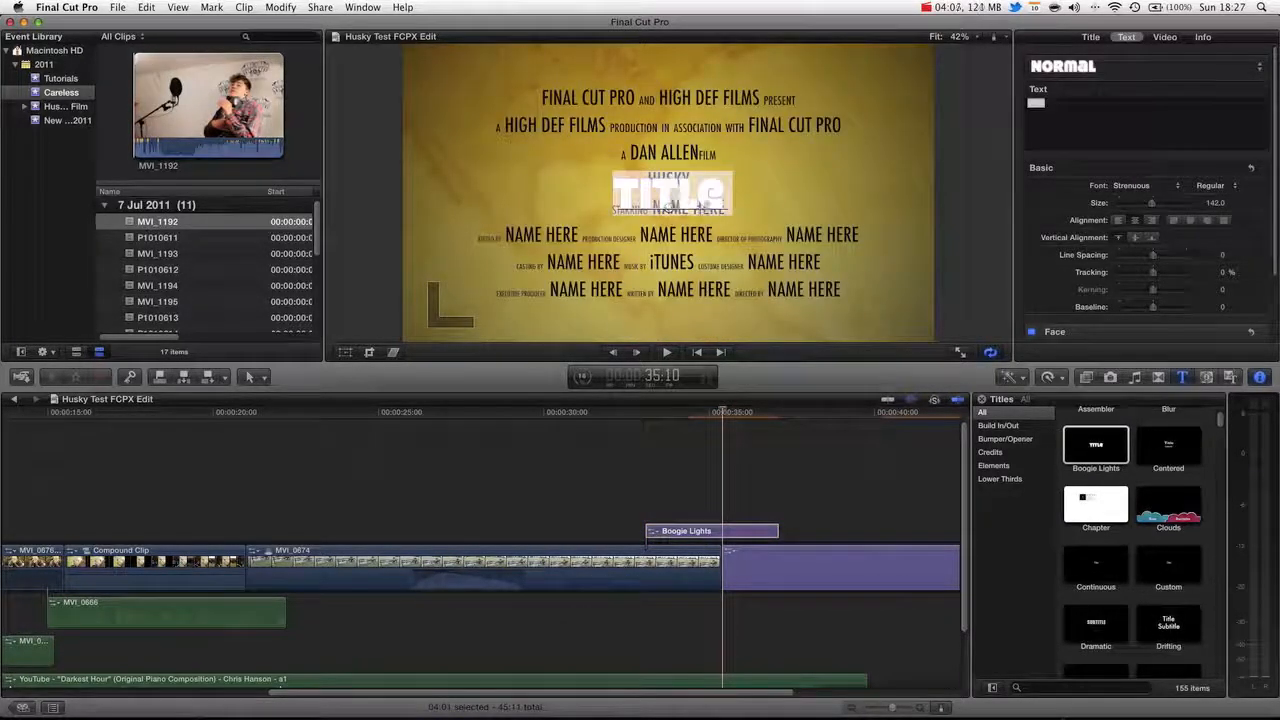
left_click_drag(692, 414, 664, 418)
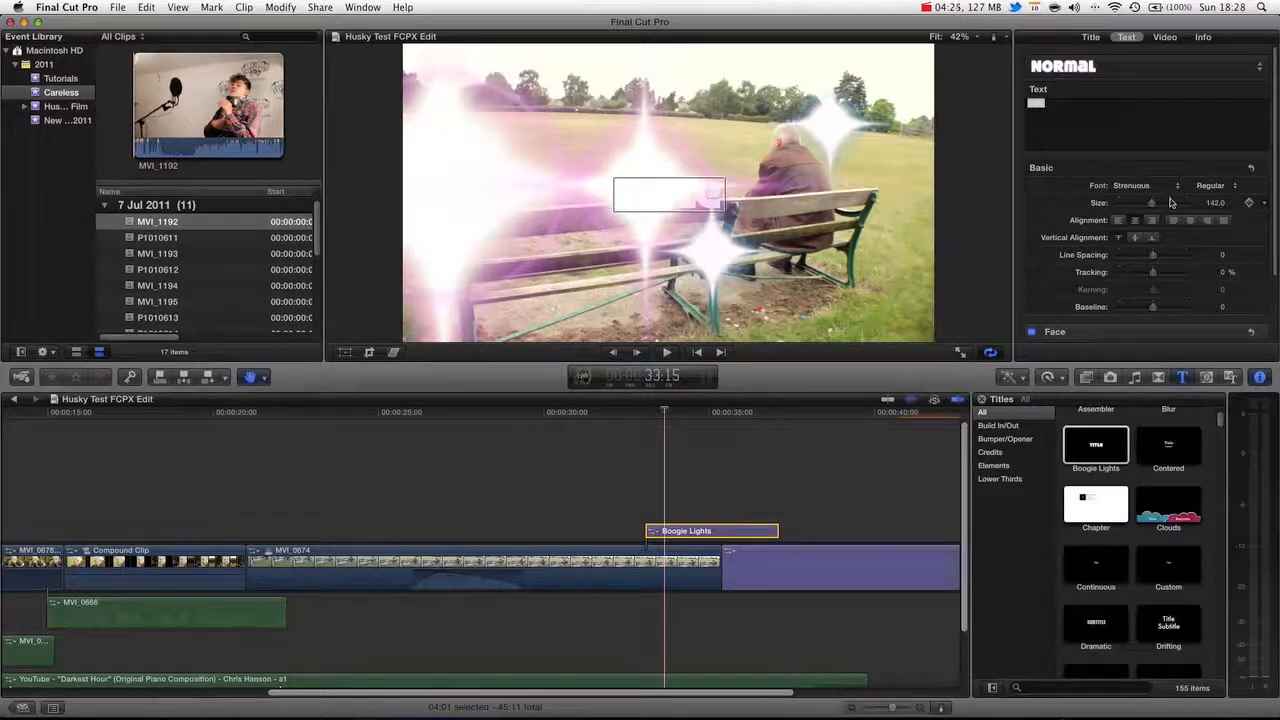
key("Delete")
key("super+z")
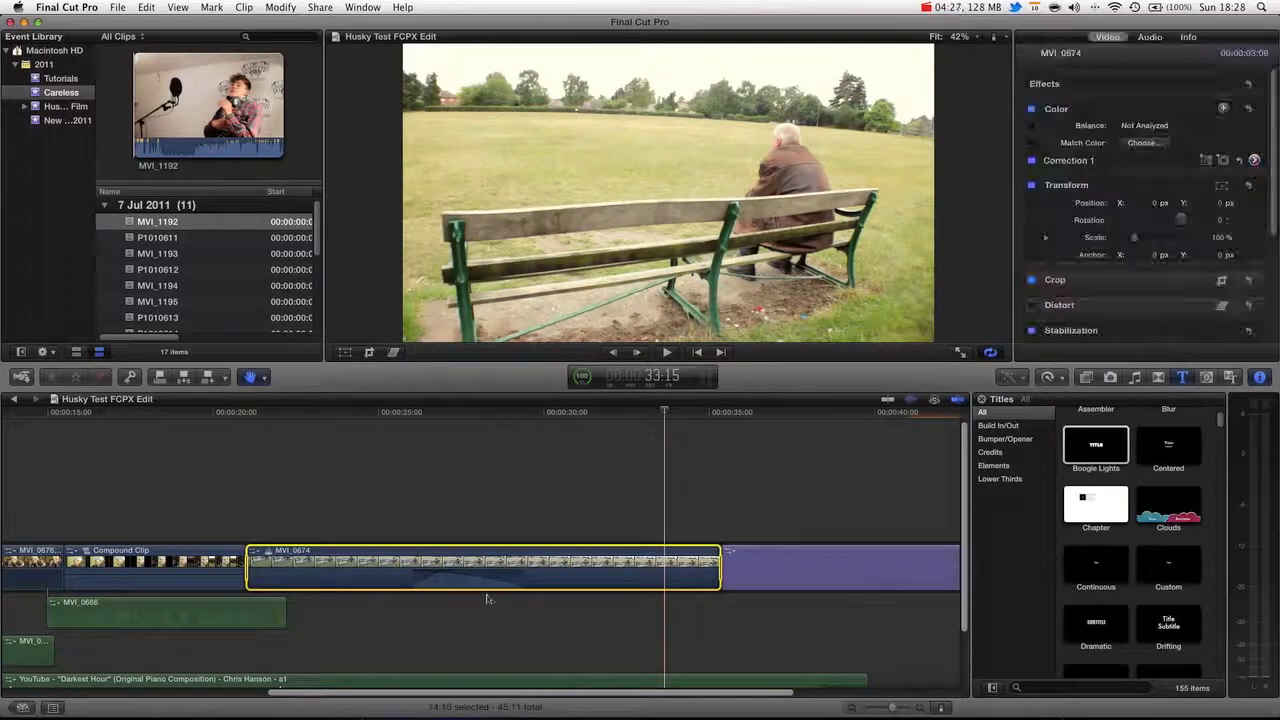
key("super+z")
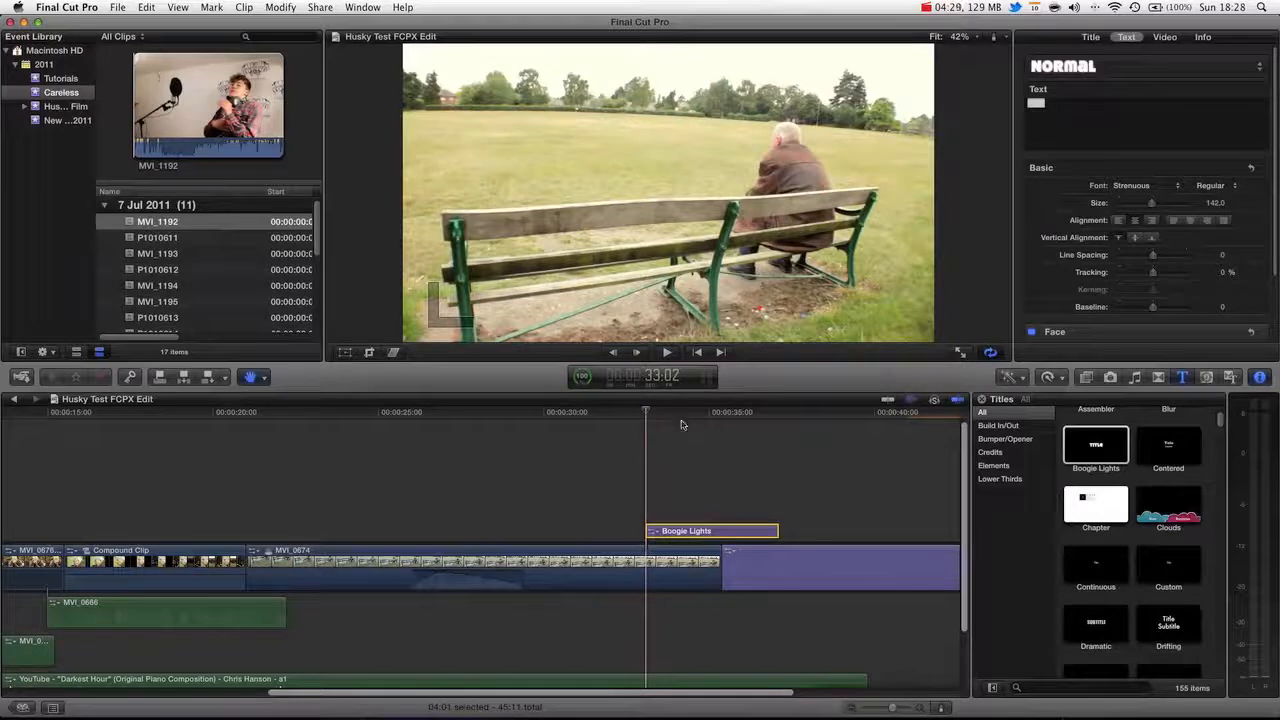
Replace the Boogie Lights title's placeholder text with "HUSKY" in the viewer, with the playhead at 34:04.
left_click(681, 425)
left_click(658, 192)
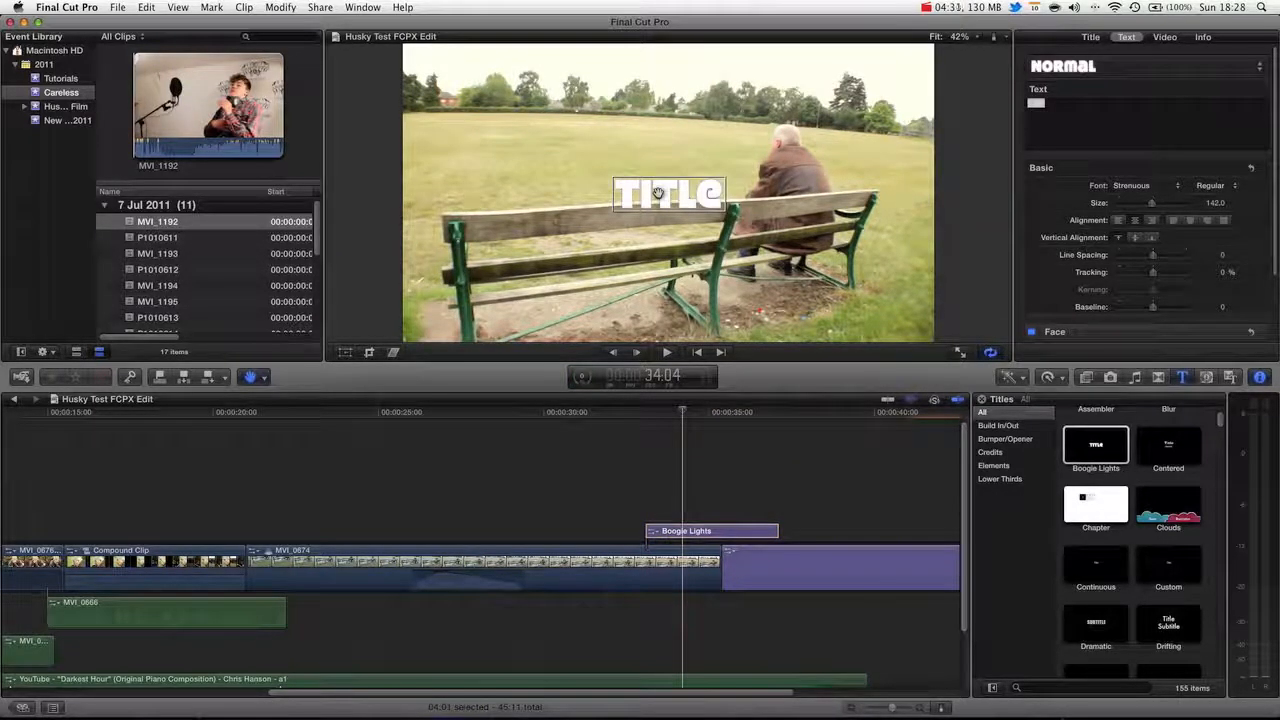
double_click(664, 198)
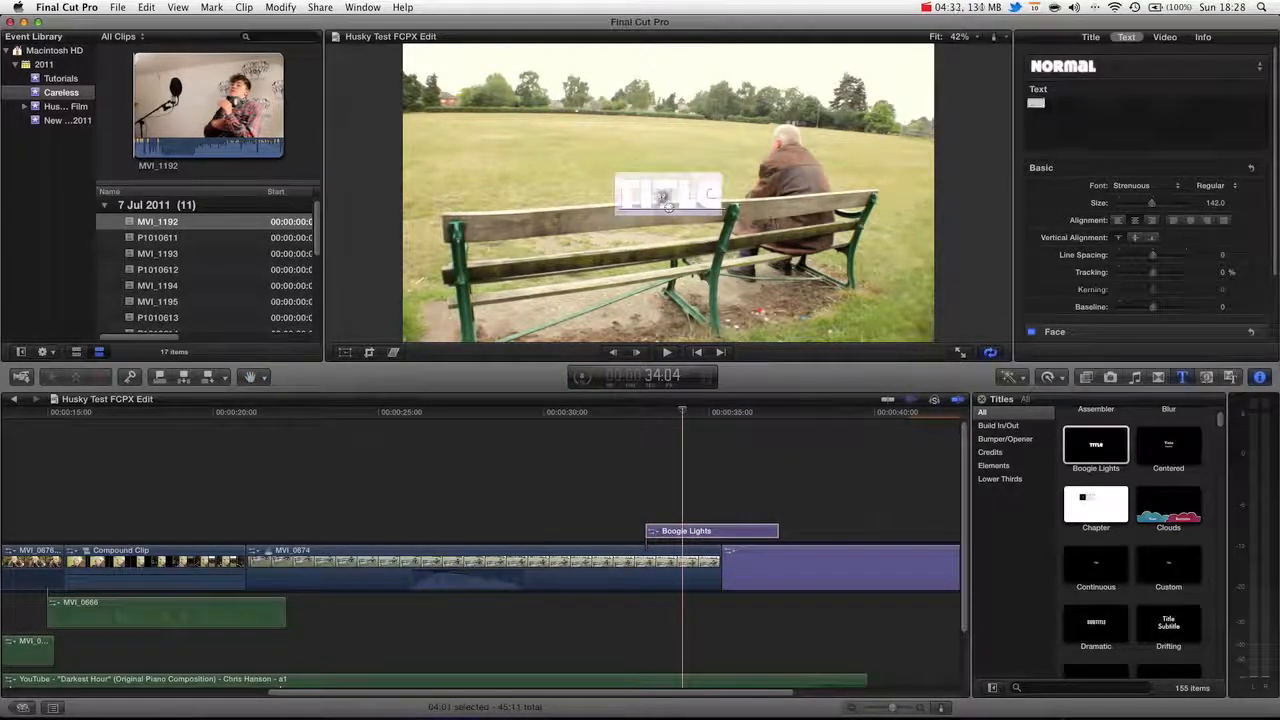
key("BackSpace")
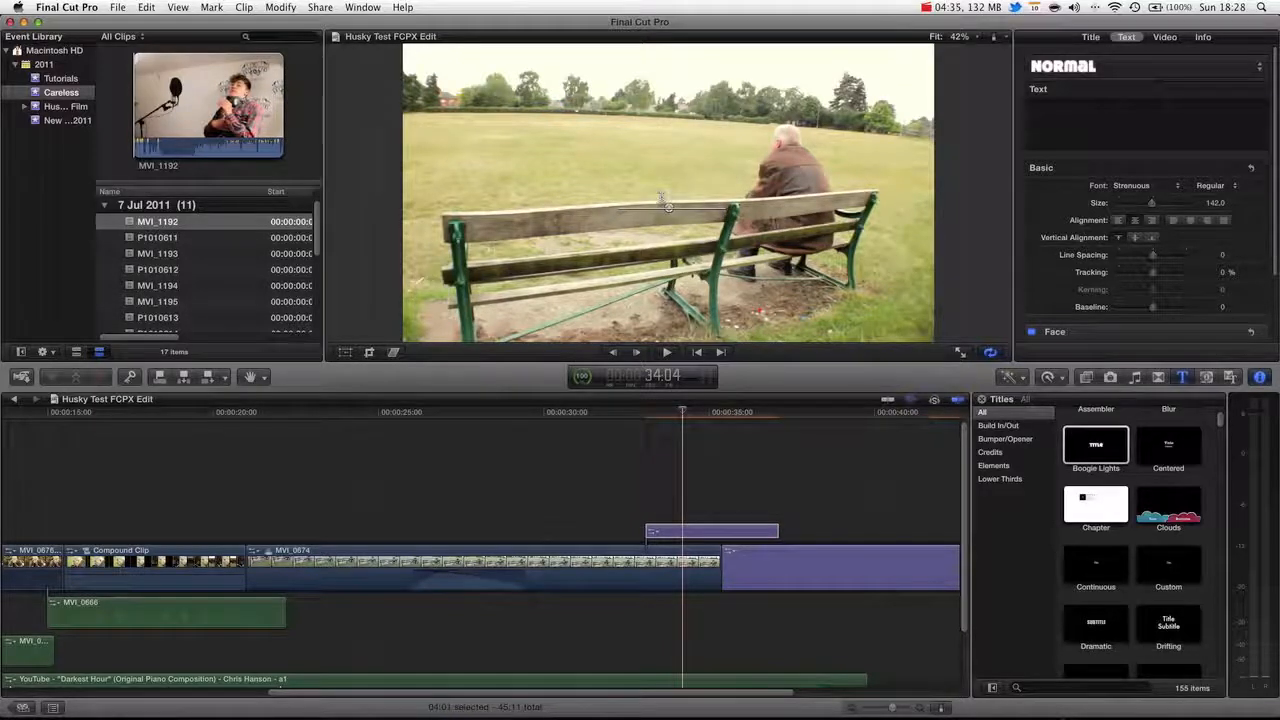
type("HUSKY")
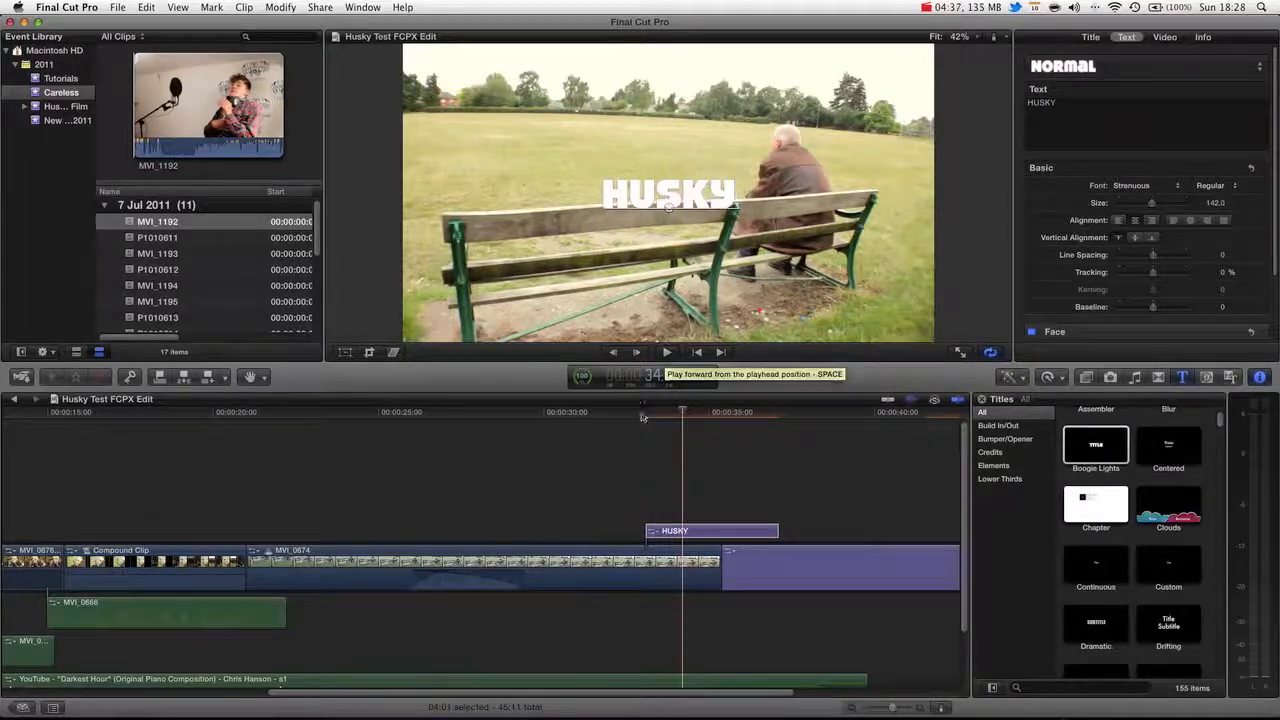
Play the HUSKY title's opening animation from just before the title begins and stop at 34:00.
left_click(645, 413)
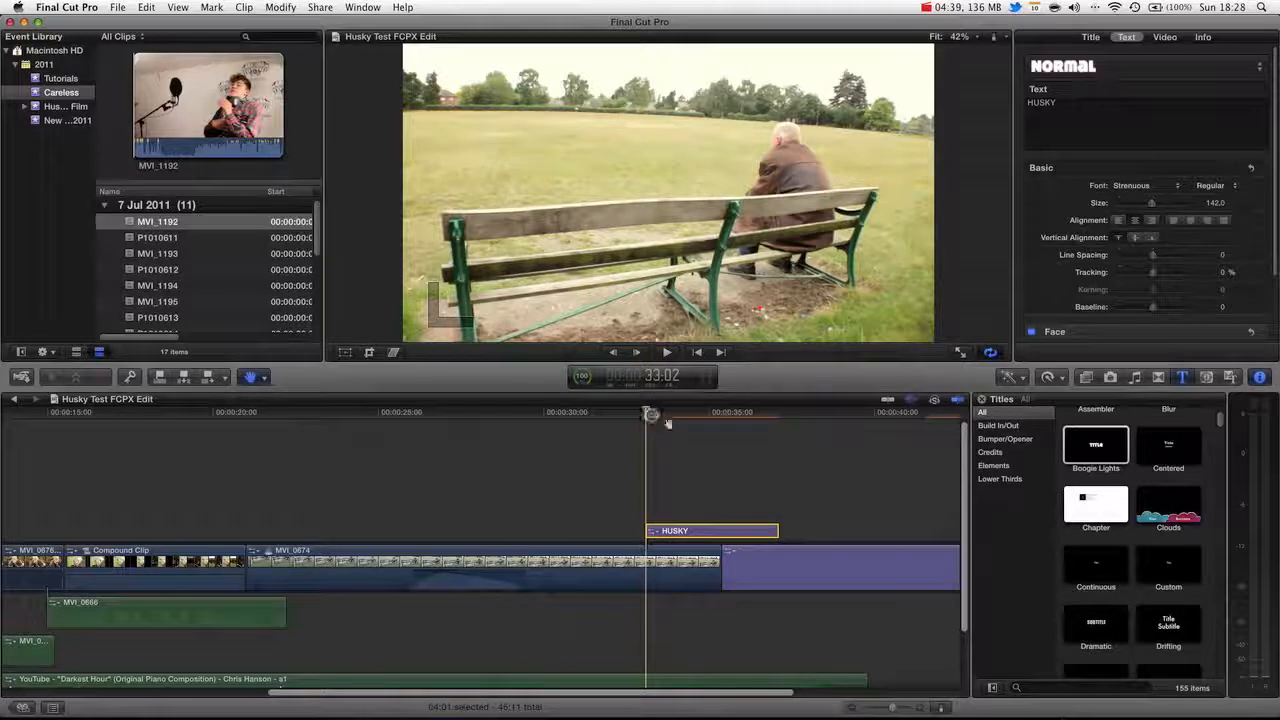
left_click(601, 416)
key("space")
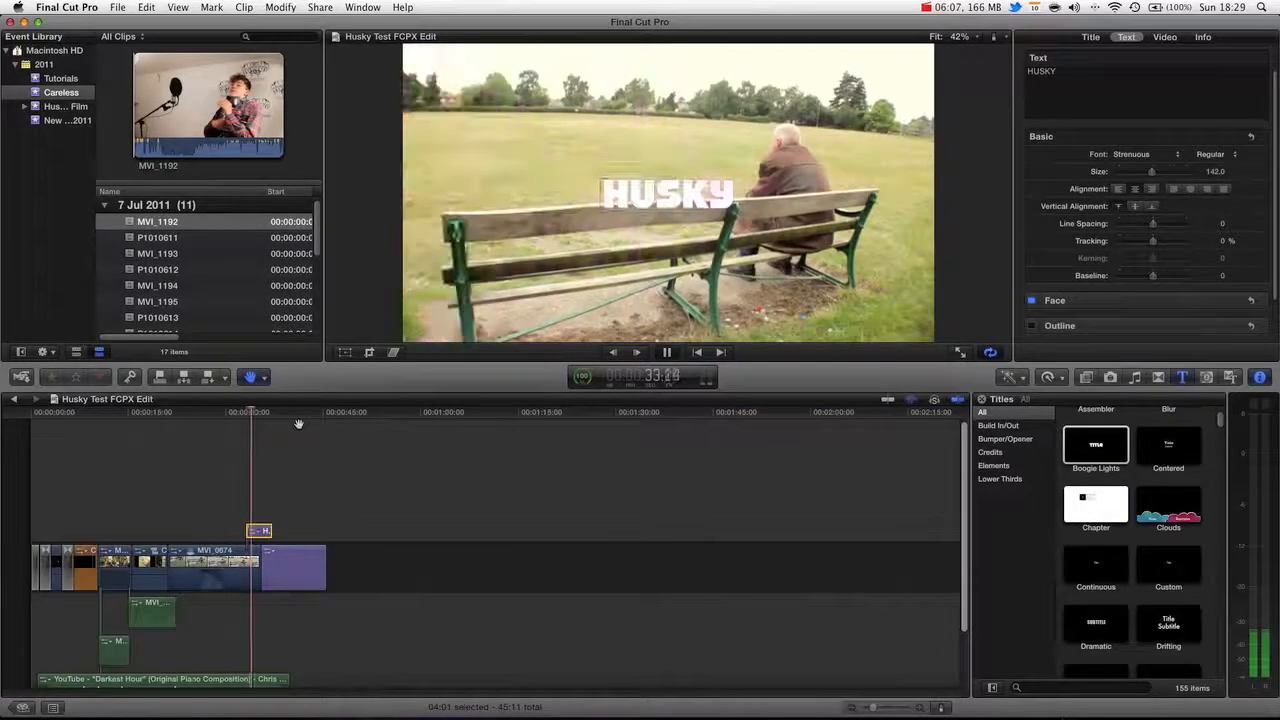
key("space")
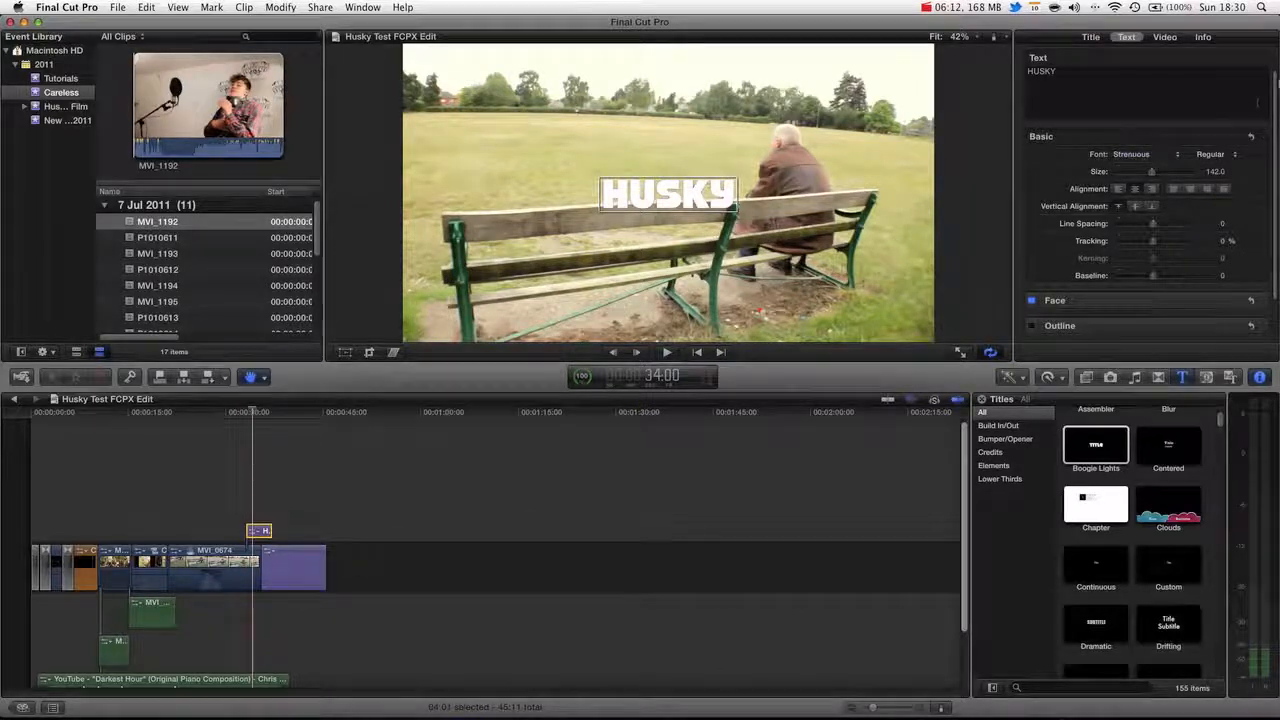
Try left and right alignment on the HUSKY text, returning it to centre alignment with top vertical alignment.
scroll(1250, 110, "down", 2)
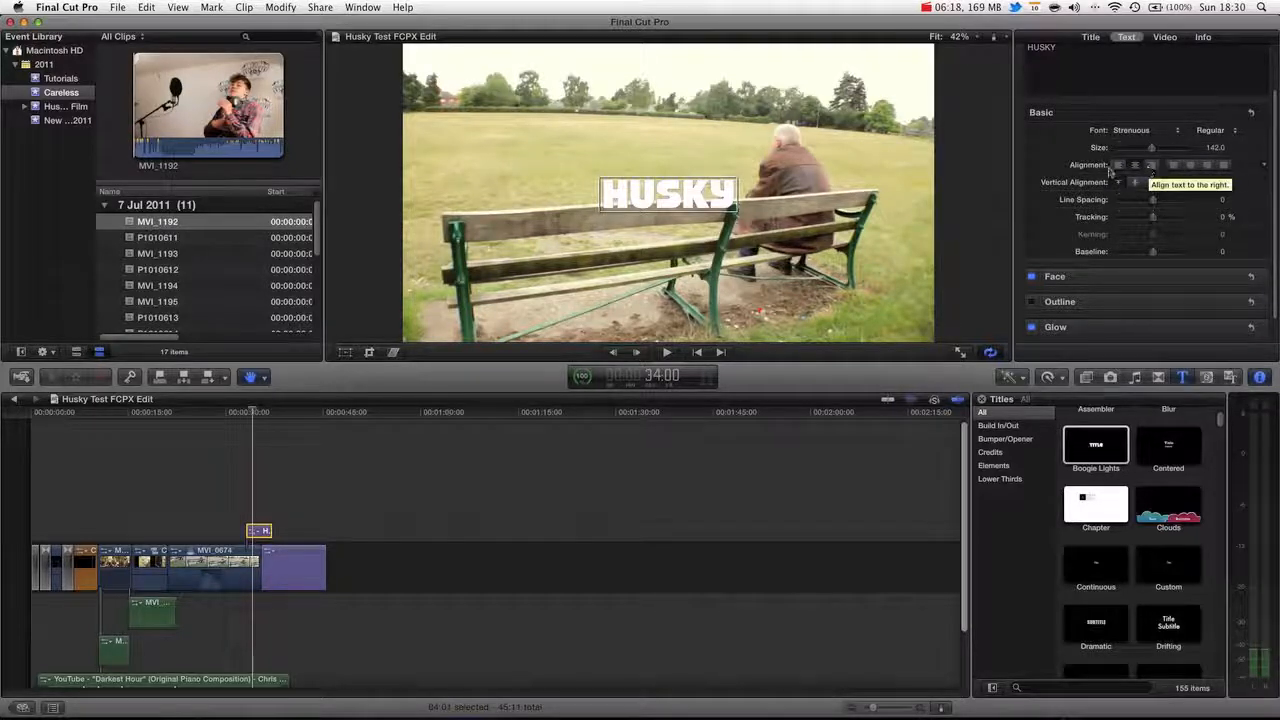
left_click(1120, 166)
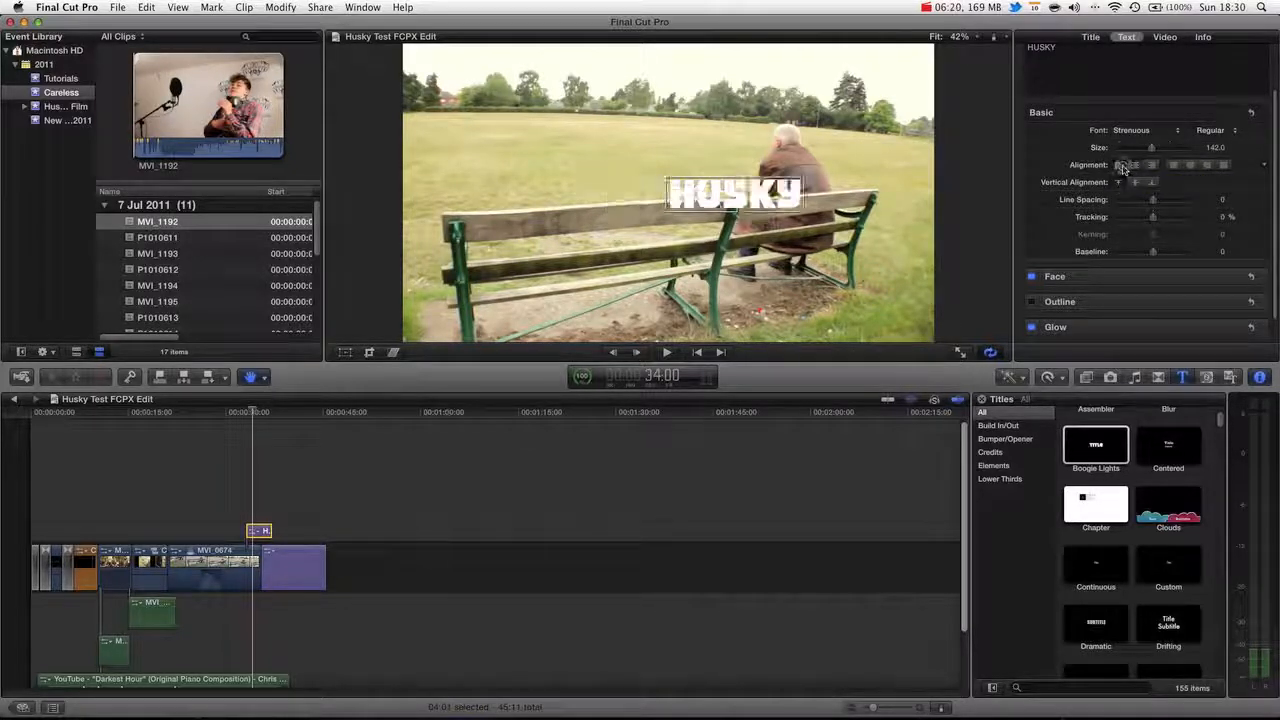
left_click(1136, 165)
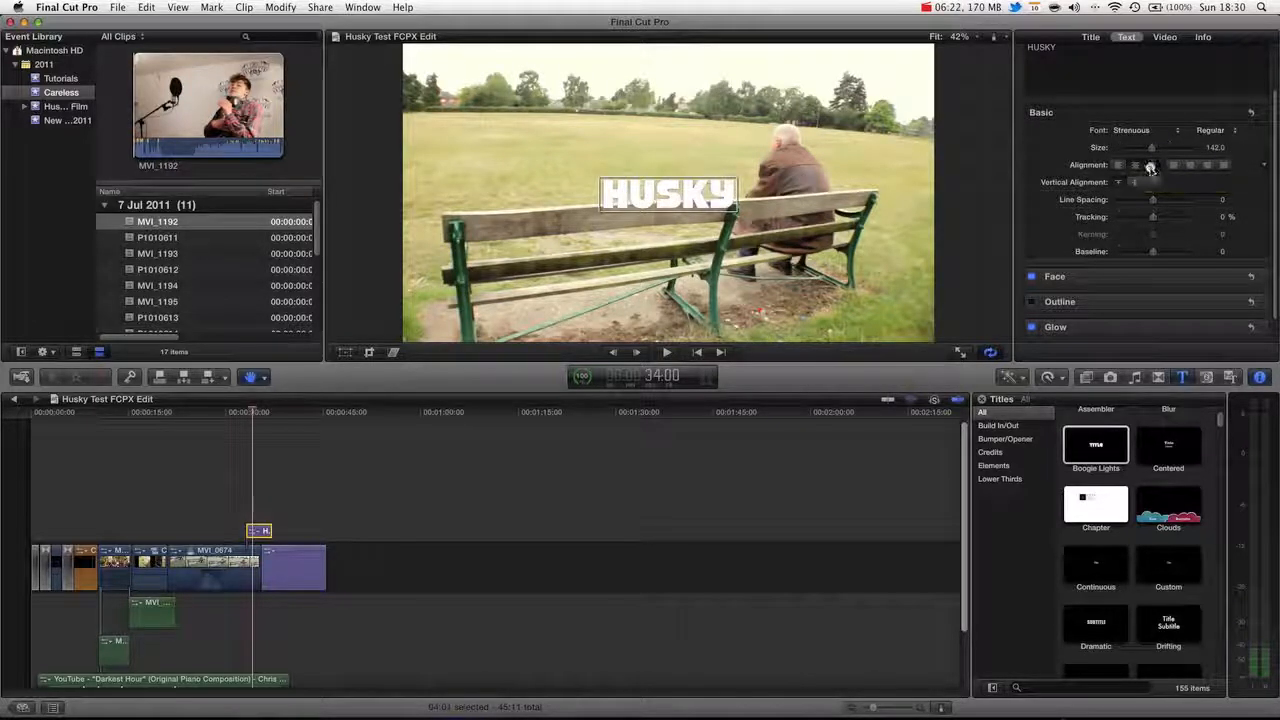
left_click(1150, 166)
left_click(1137, 165)
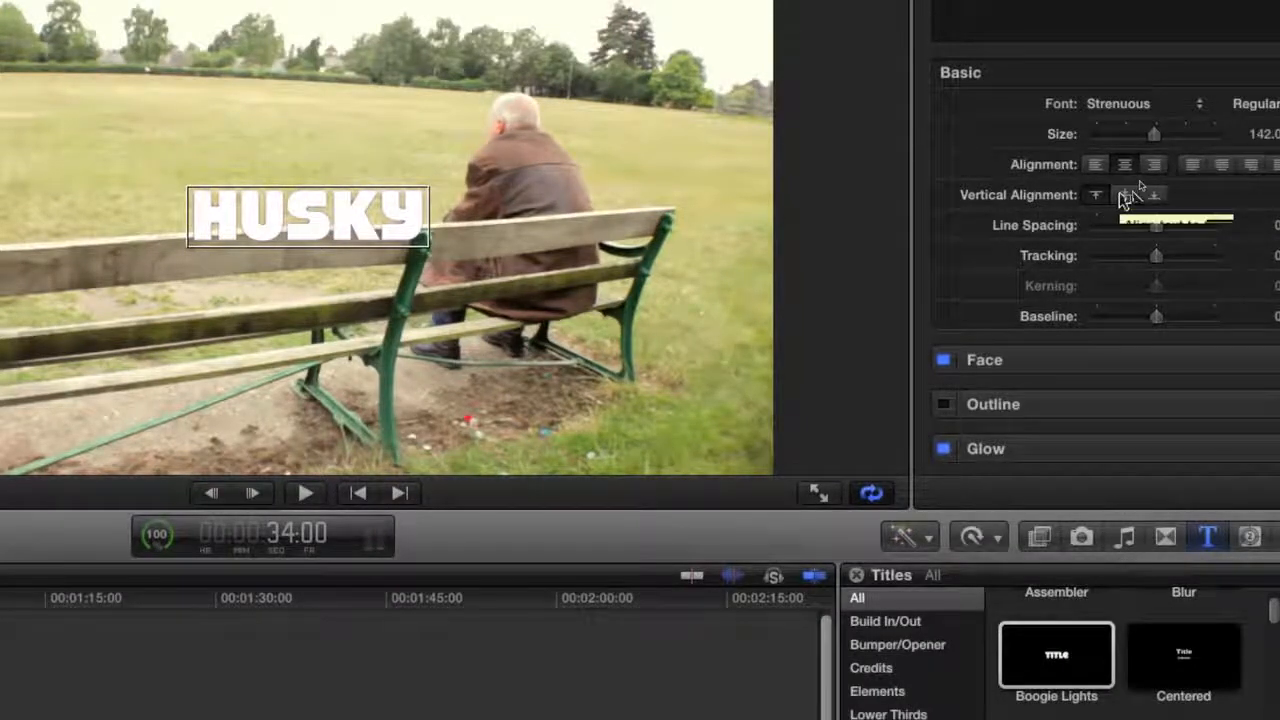
left_click(1102, 196)
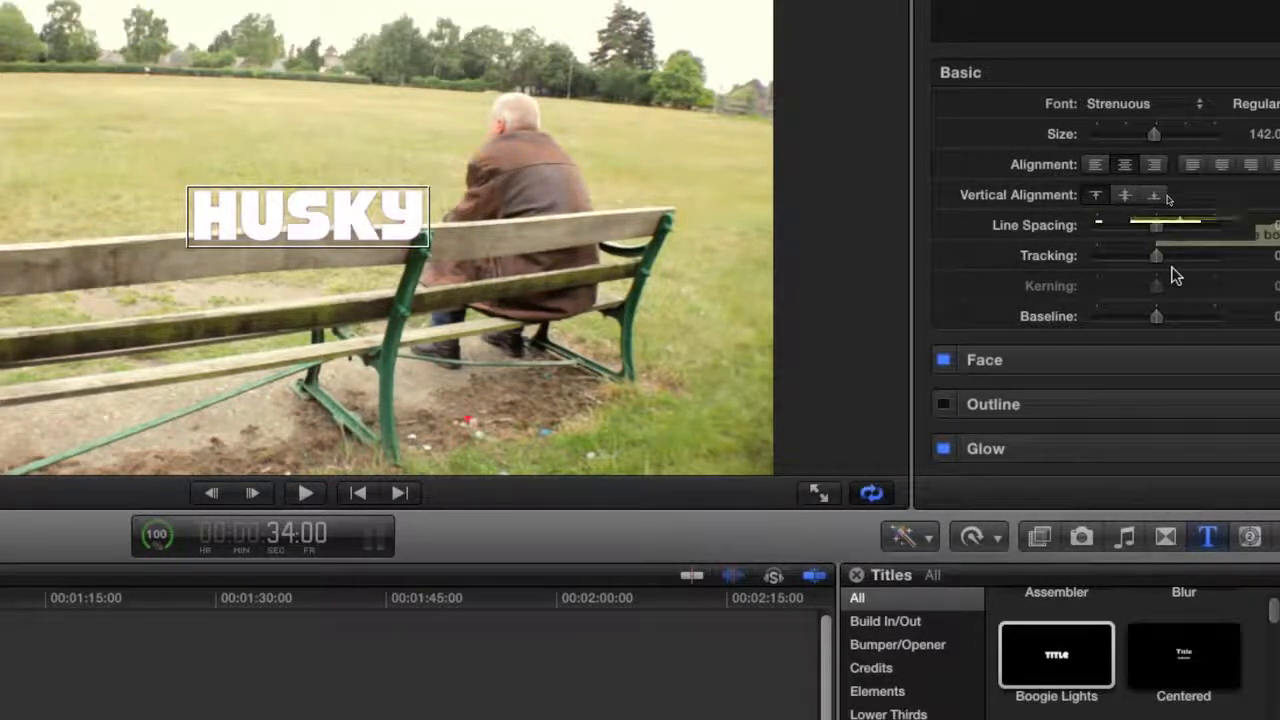
Set the HUSKY text's line spacing to 22 and its tracking to 19.75%, with a tracking keyframe at 34:00.
left_click_drag(1157, 227, 1166, 232)
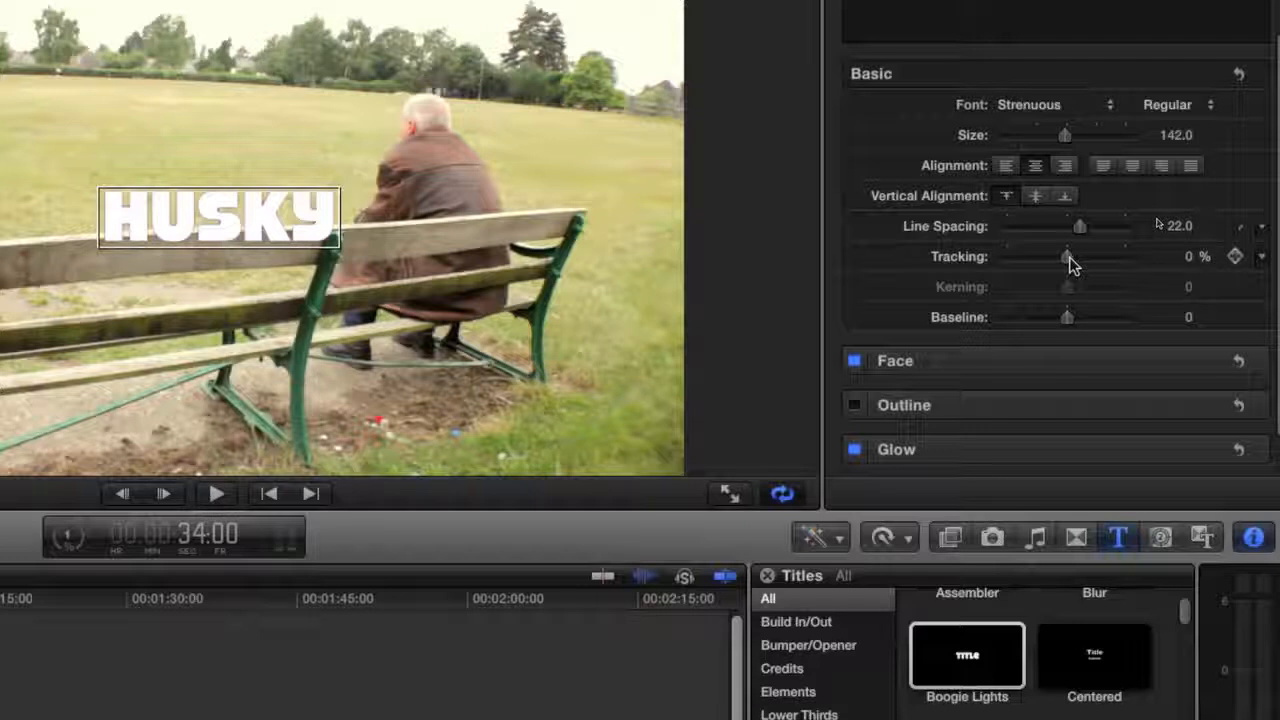
mouse_move(1065, 255)
left_mouse_down()
mouse_move(1086, 257)
mouse_move(1038, 260)
mouse_move(1082, 261)
left_mouse_up()
left_click(1235, 257)
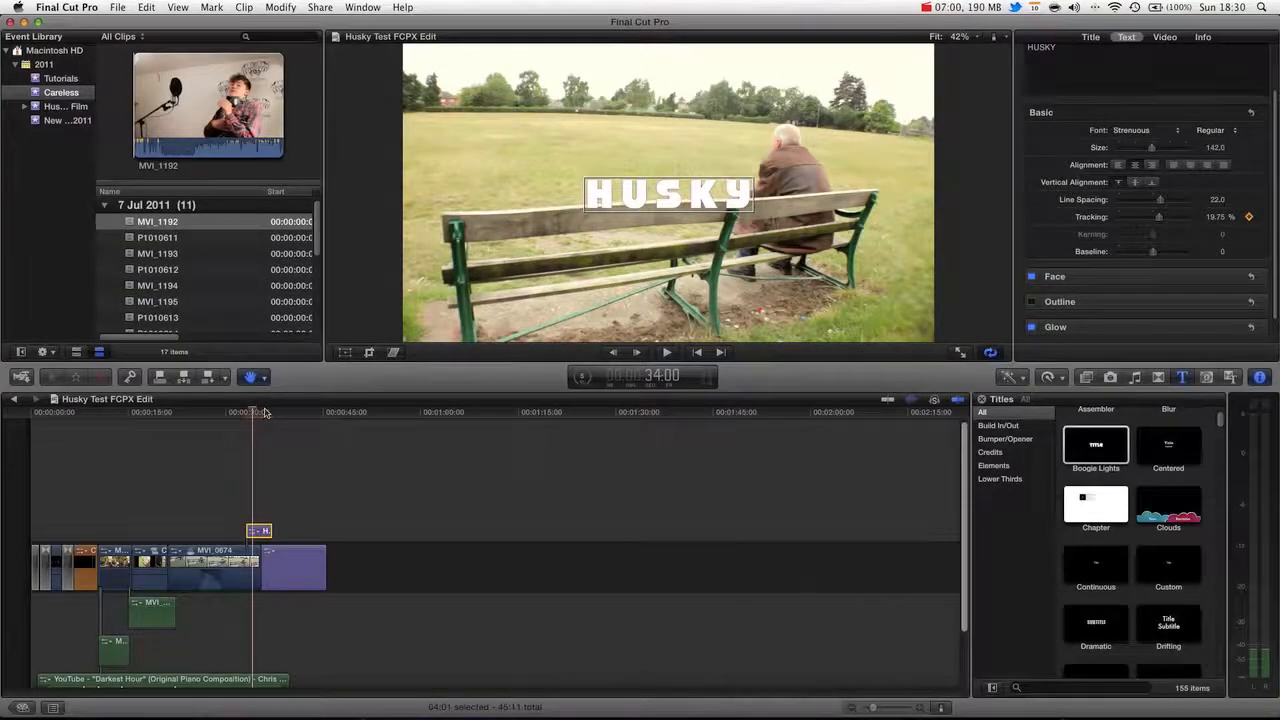
Add a second tracking keyframe to the HUSKY title at 36:05 with the tracking set to 50%.
left_click_drag(255, 412, 265, 414)
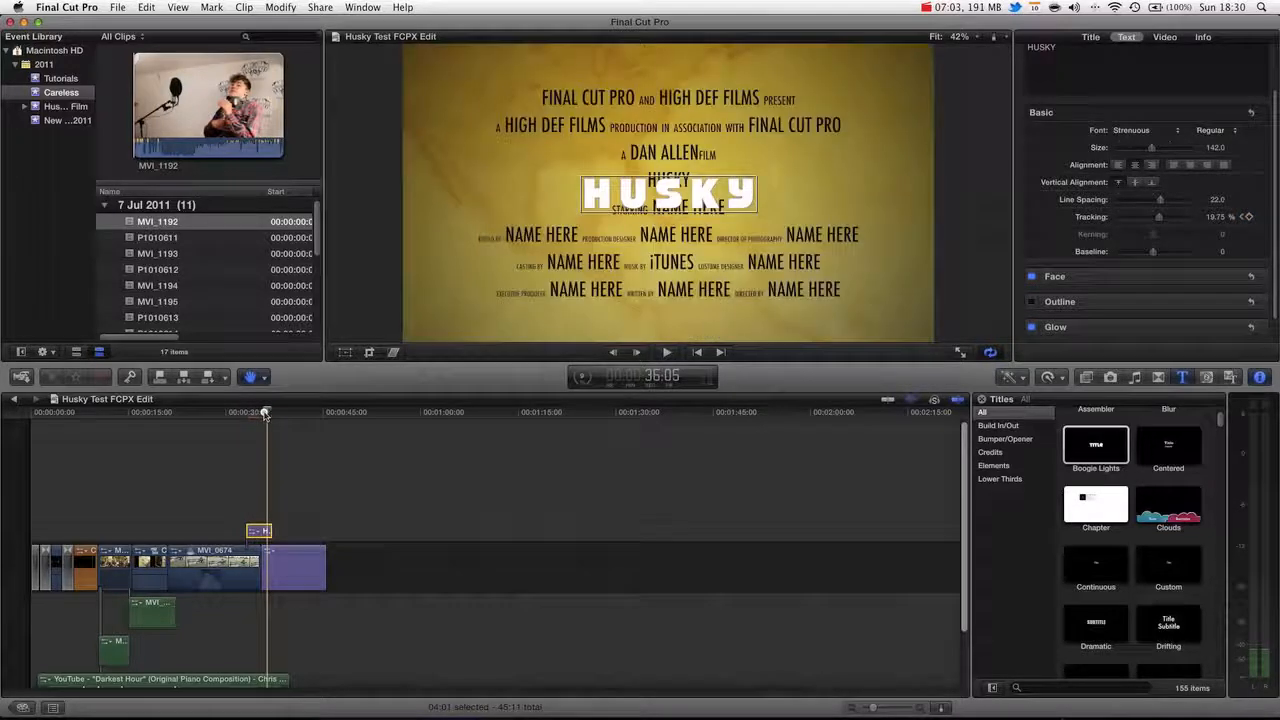
left_click(1248, 216)
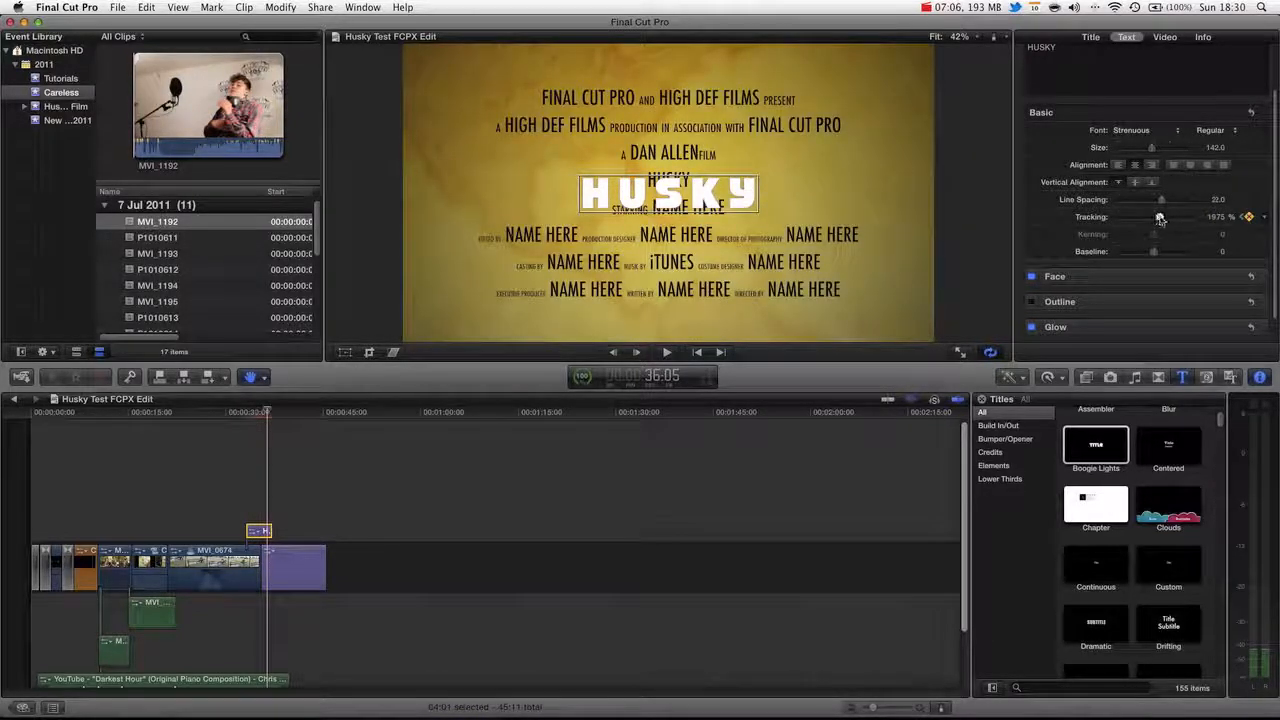
left_click_drag(1166, 218, 1170, 218)
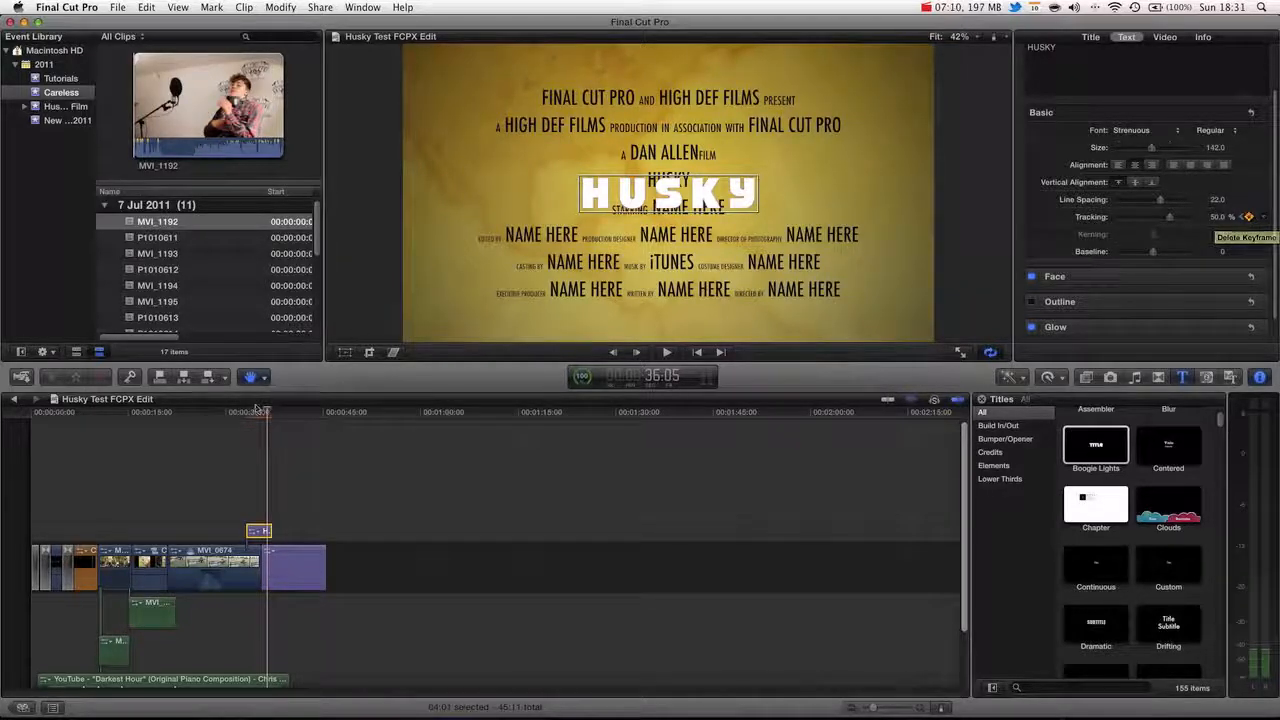
Play the HUSKY title from its start at 33:02 to review the animated letter tracking.
left_click_drag(262, 412, 252, 414)
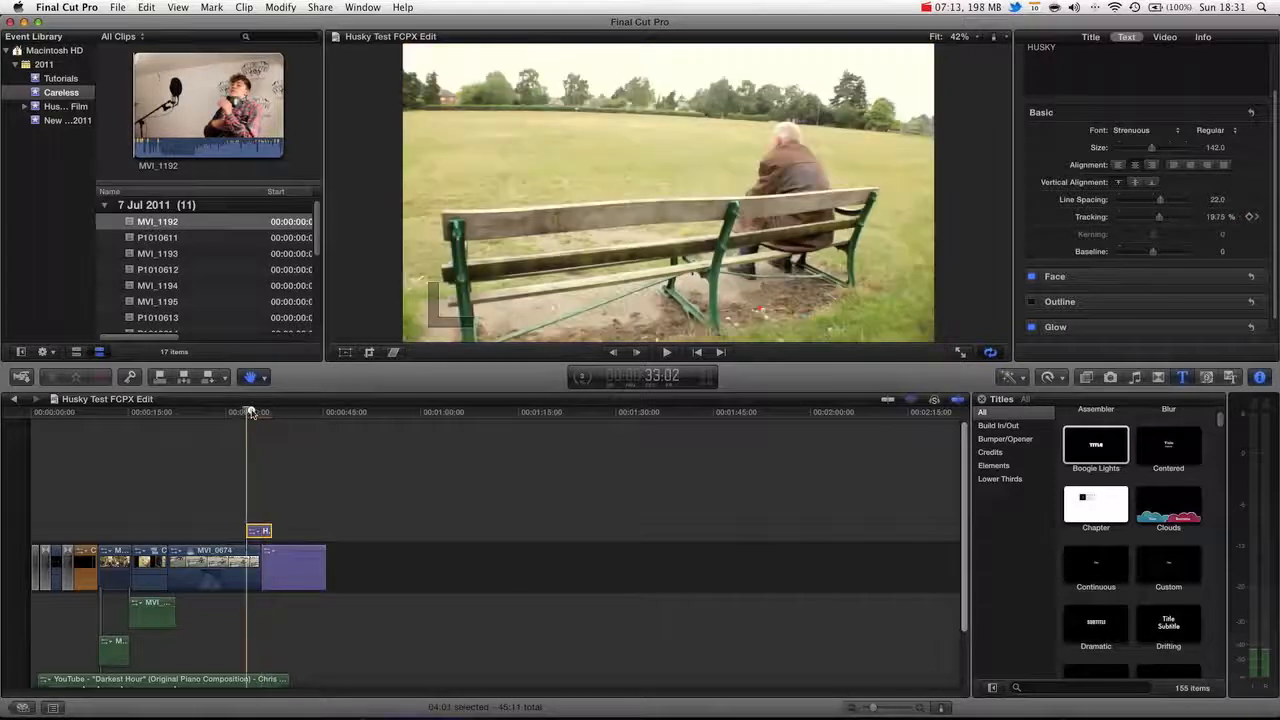
key("space")
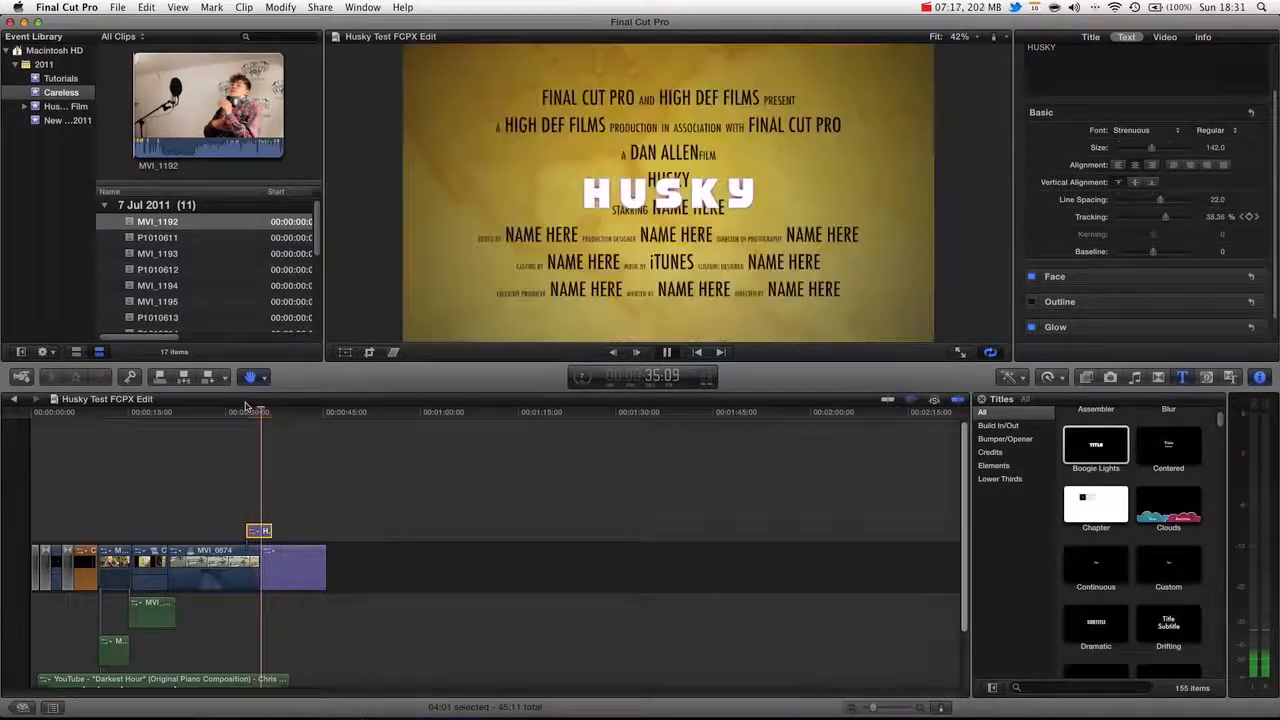
key("space")
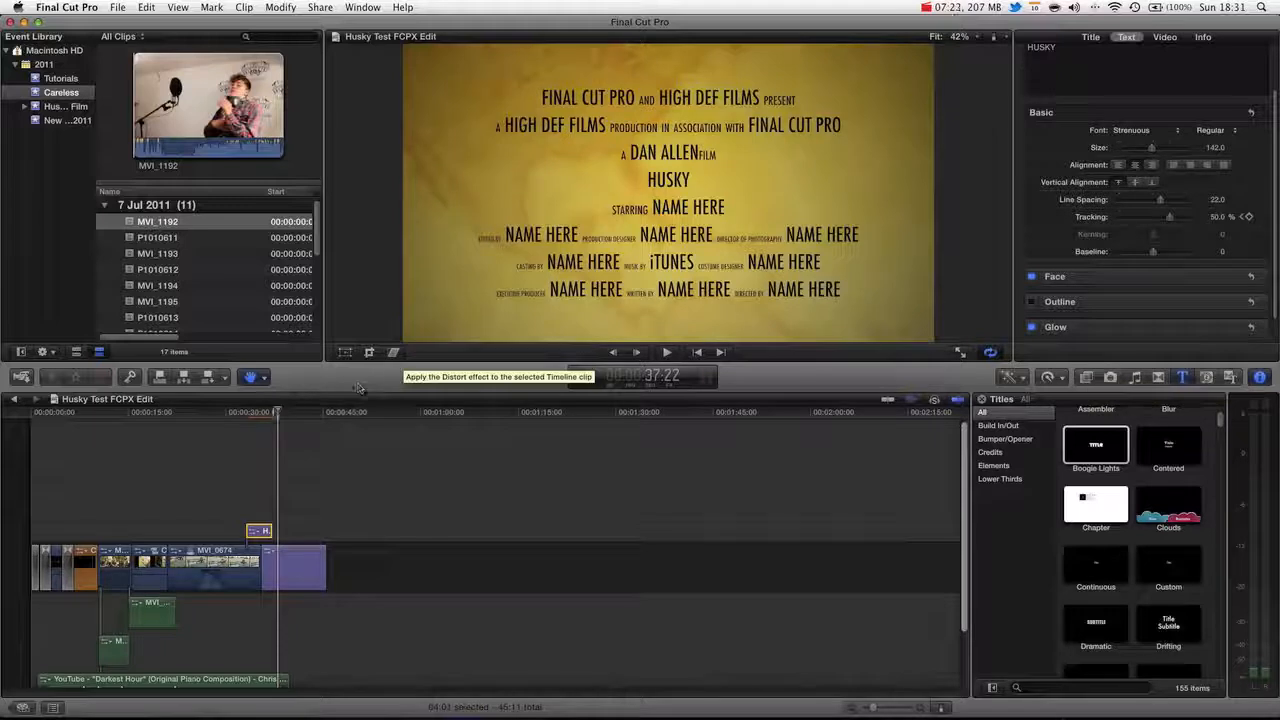
Lower the HUSKY text by setting its baseline to -60, checking it over the credits at 35:10.
left_click_drag(1153, 252, 1155, 253)
left_click(262, 424)
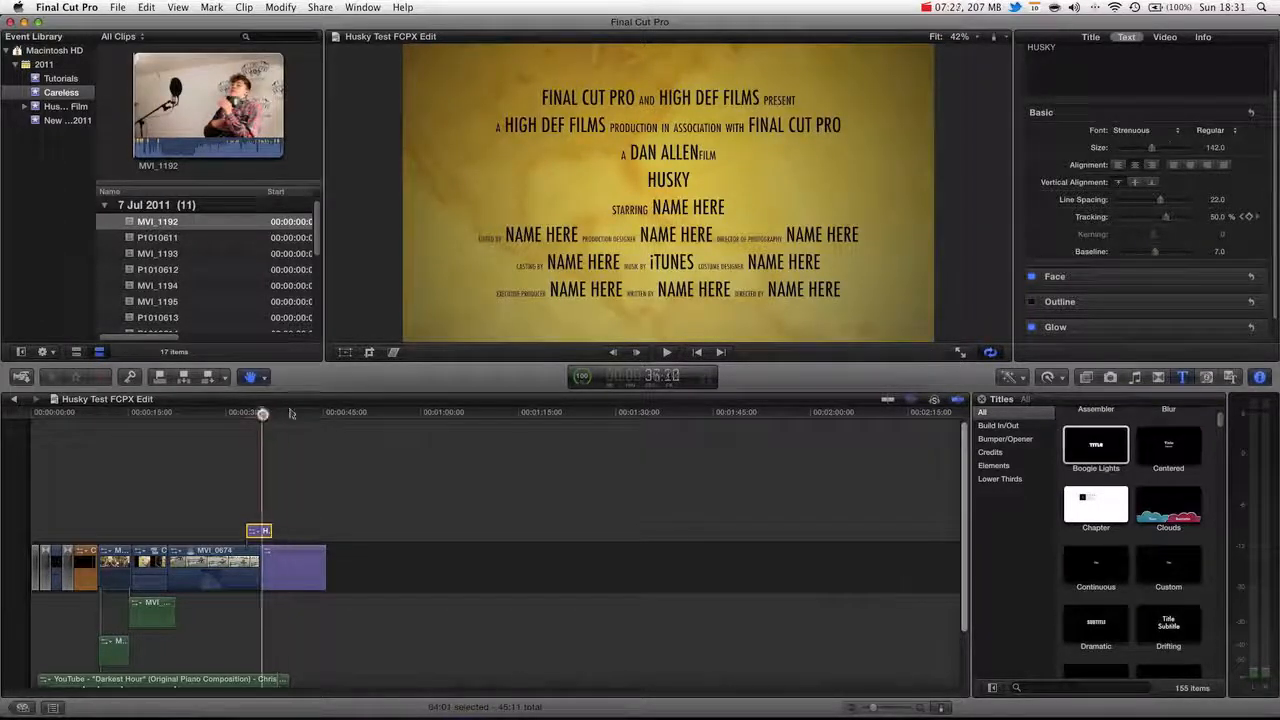
left_click_drag(1175, 254, 1131, 257)
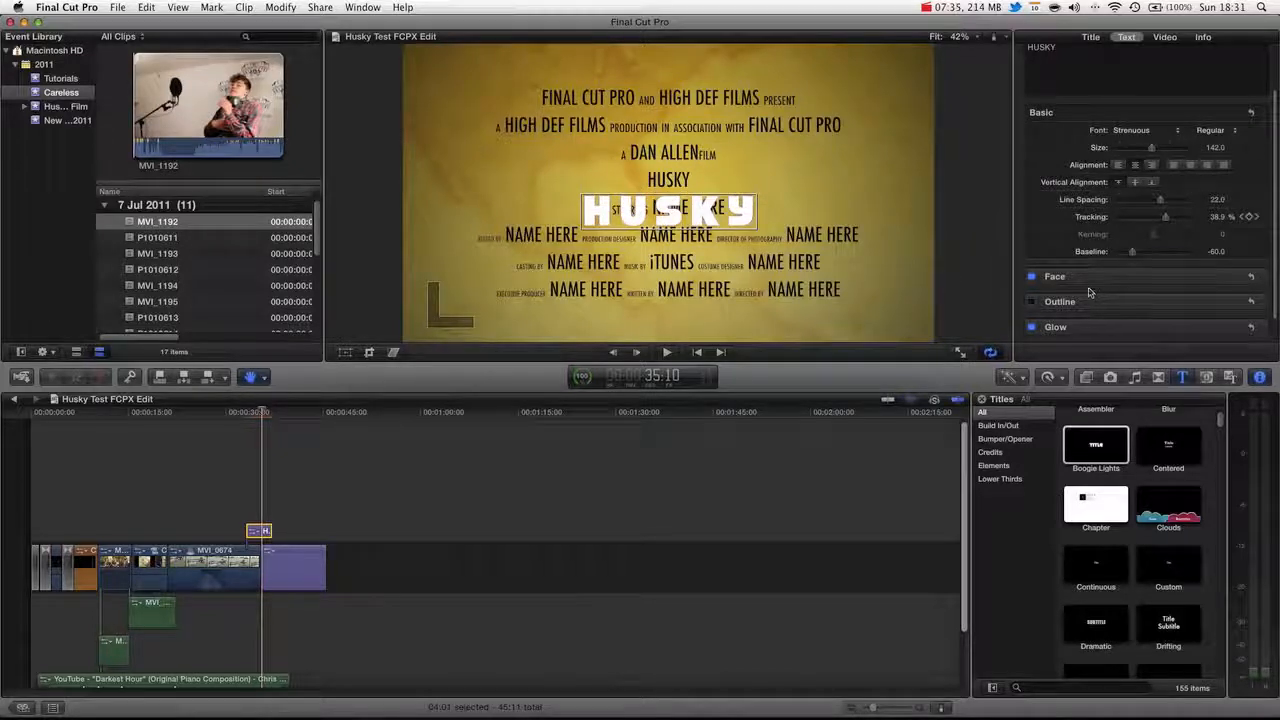
scroll(1060, 300, "down", 2)
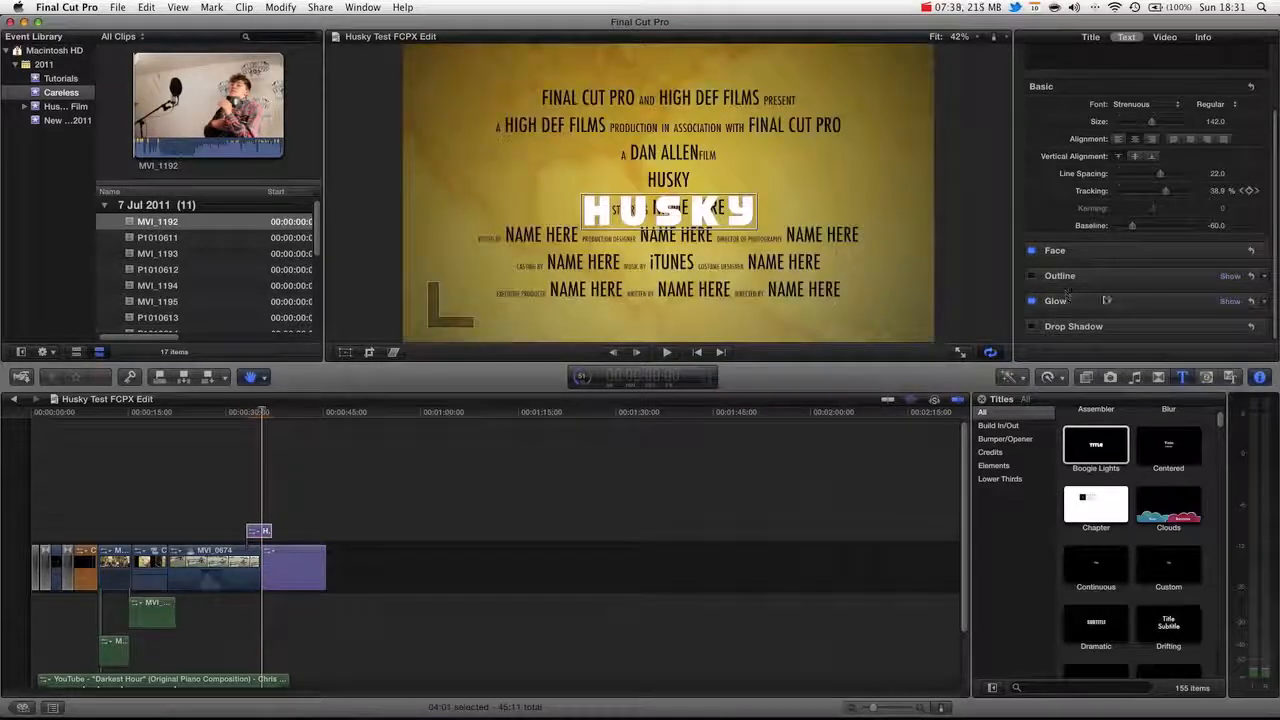
scroll(1092, 180, "up", 3)
scroll(1092, 180, "up", 1)
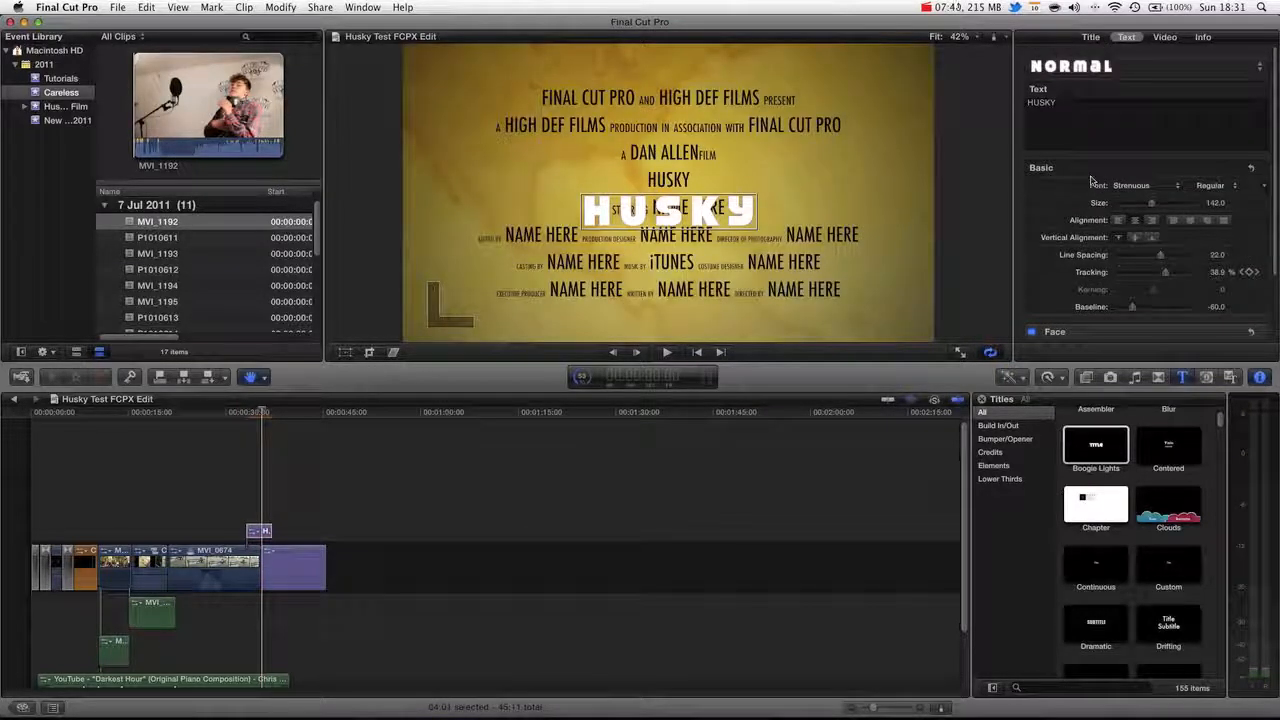
scroll(1092, 180, "down", 3)
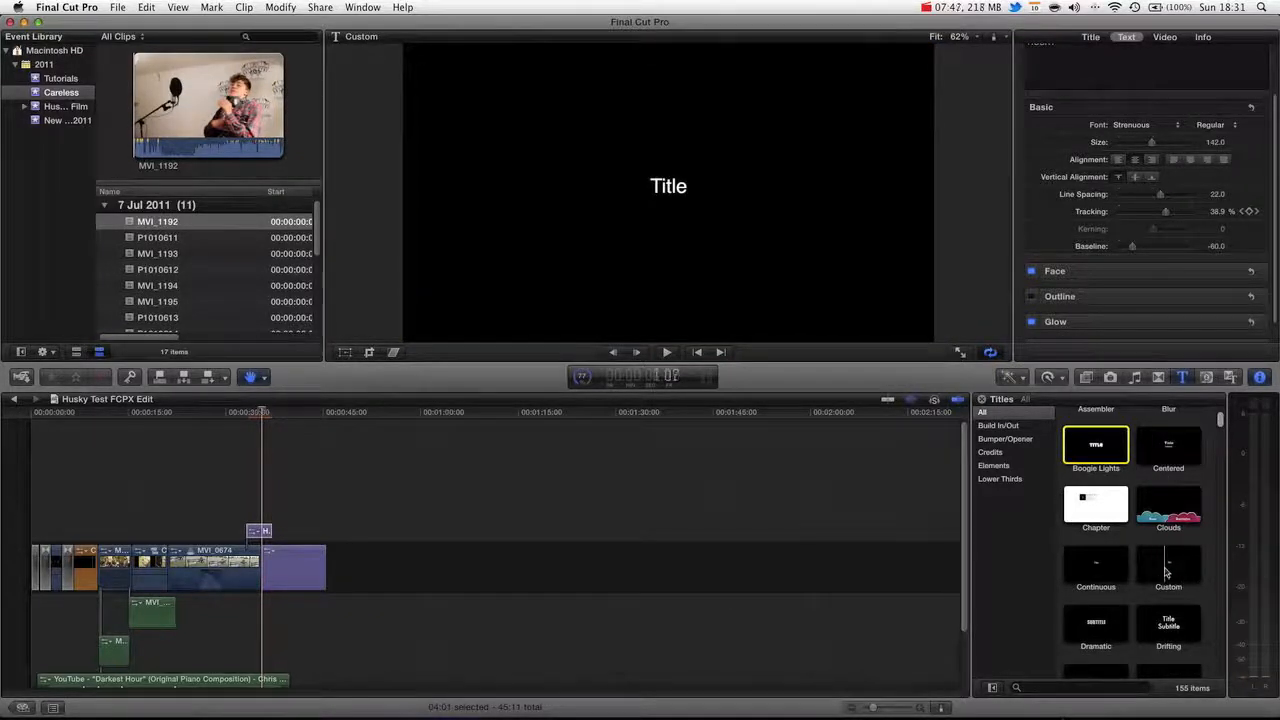
Add the Custom title above the HUSKY title, starting at about 32 seconds, and browse further through the titles.
left_click_drag(1166, 573, 243, 513)
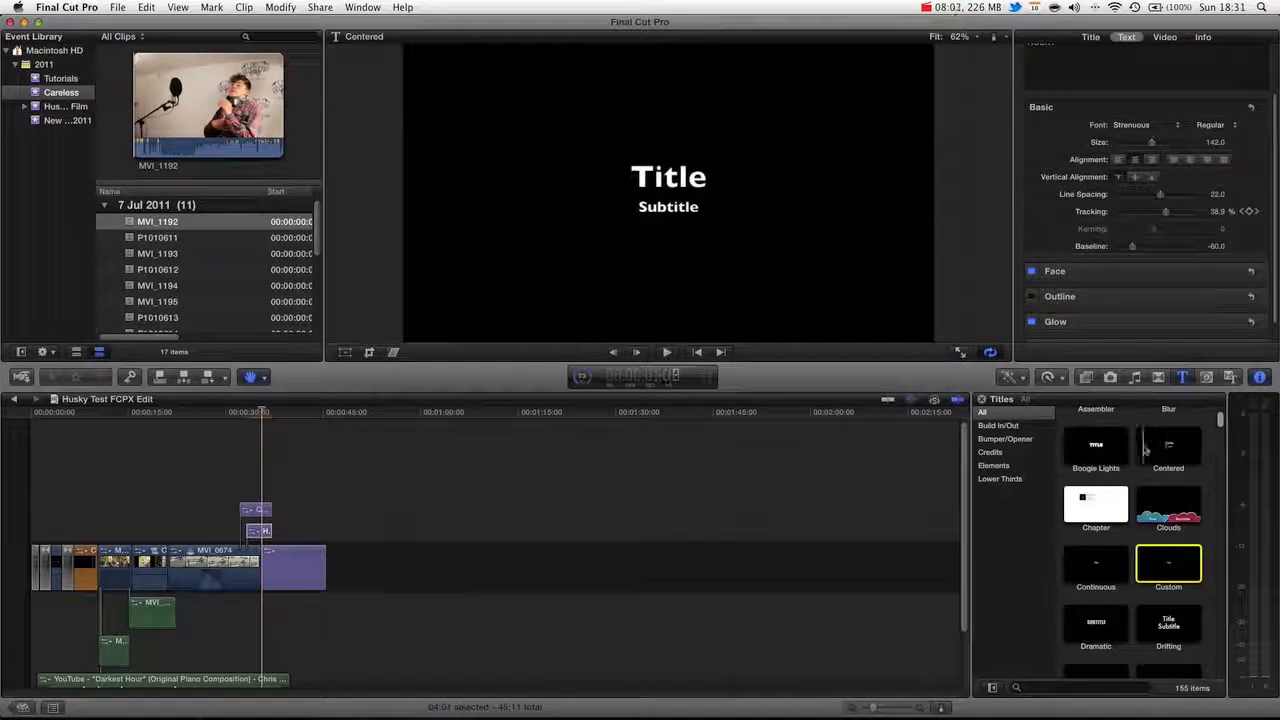
scroll(1176, 487, "down", 5)
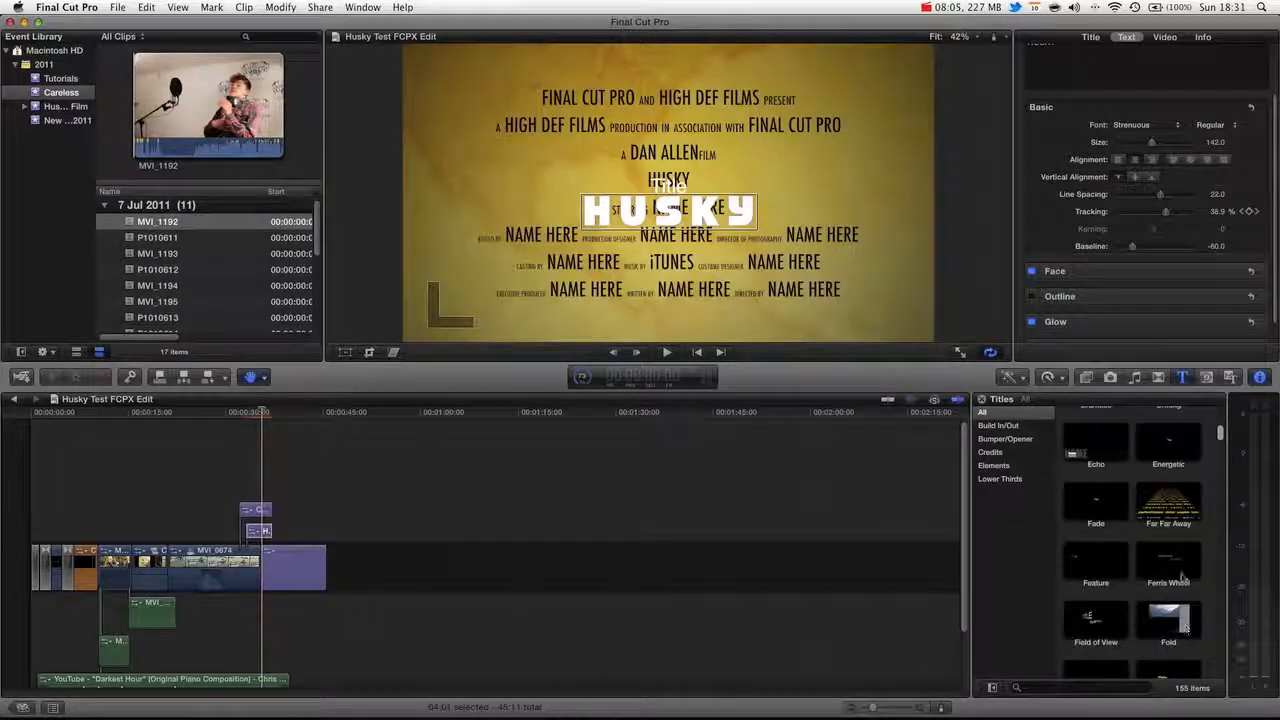